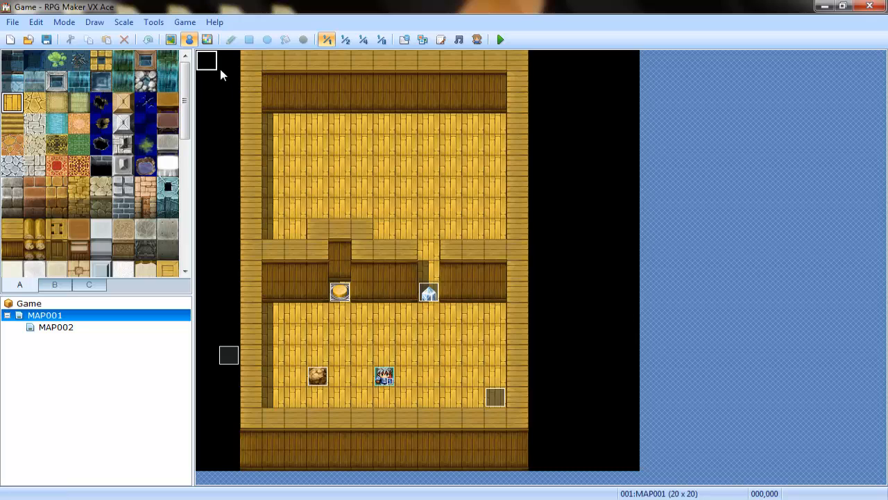
Move the player's starting position one tile closer to the rock and start a new game in a playtest.
left_click(348, 294)
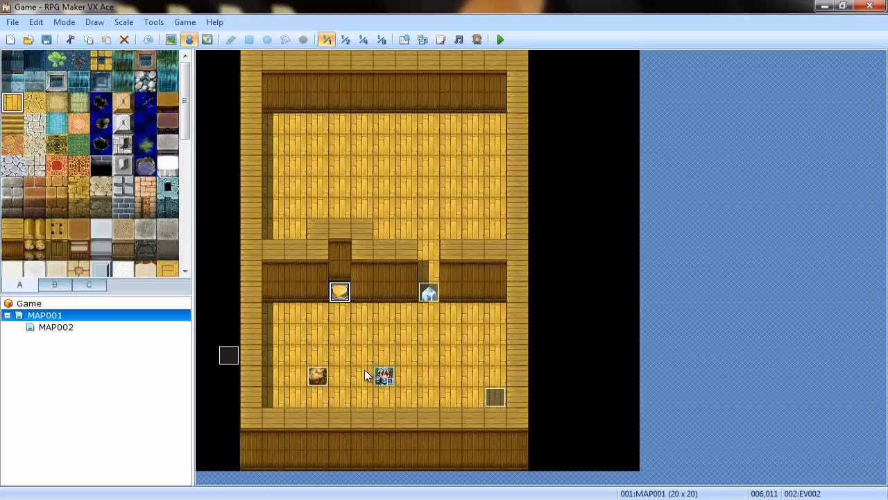
left_click_drag(384, 375, 361, 375)
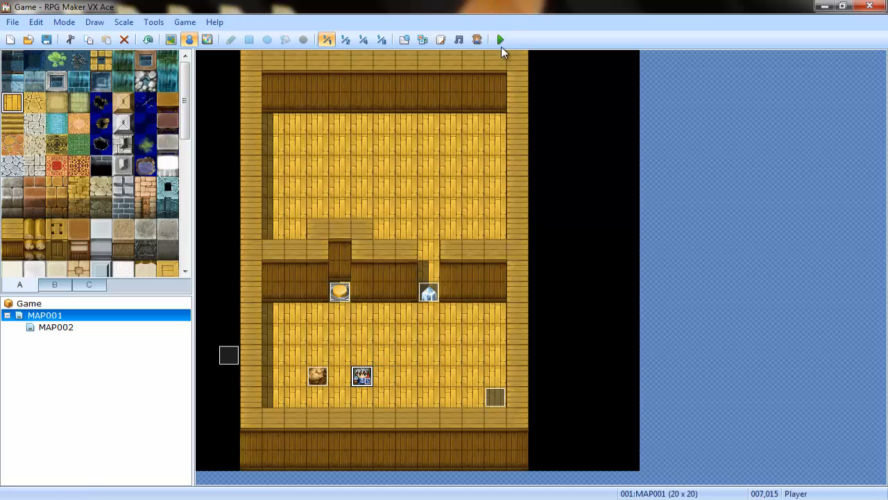
left_click(501, 39)
key("Return")
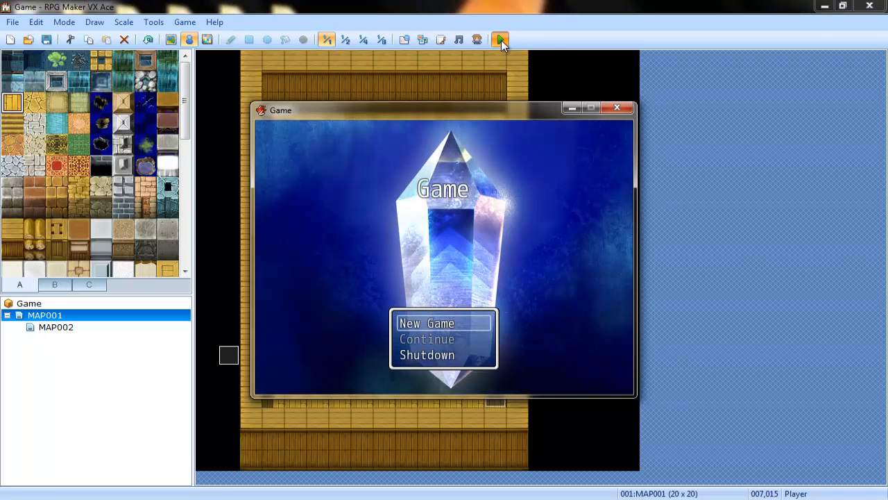
key("Return")
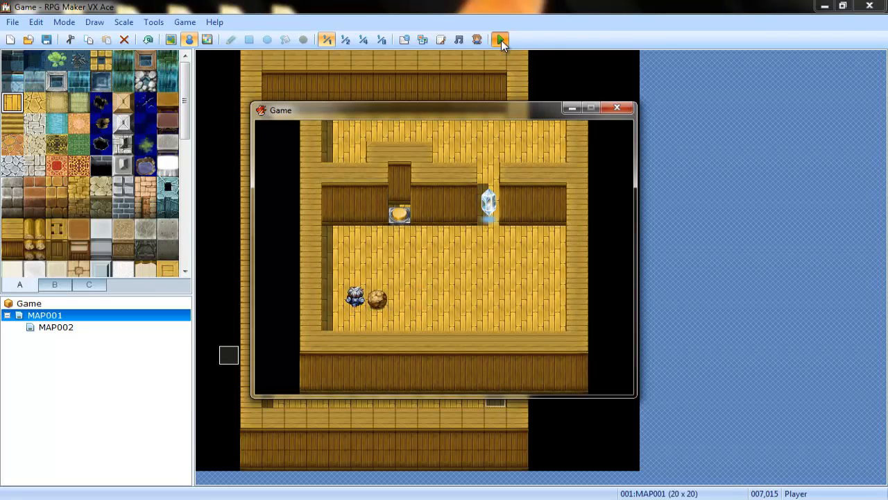
Walk around the rock in the playtest, push it down against the lower wall and head east across the room.
key("Up")
key("Right")
key("Down")
key("Right")
key("Right")
key("Right")
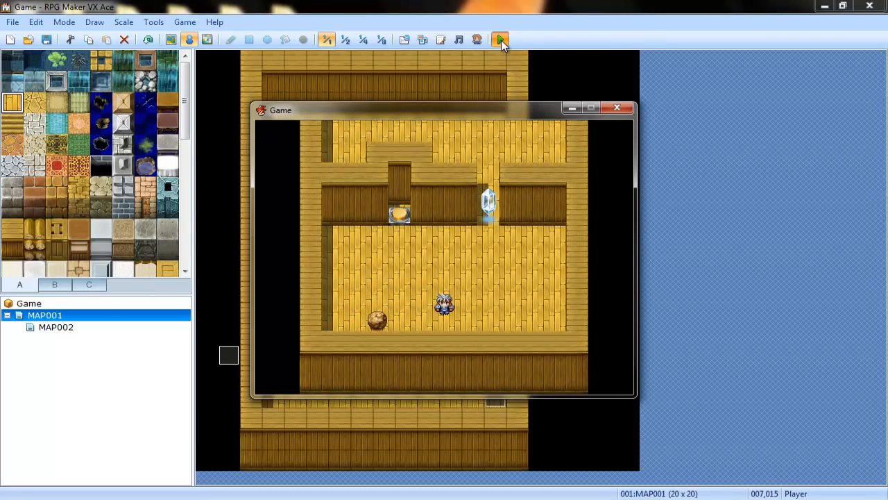
Walk the character to the room's bottom-right corner tile and activate it to reset the puzzle.
key("Right")
key("Right")
key("Right")
key("Right")
key("Right")
key("Return")
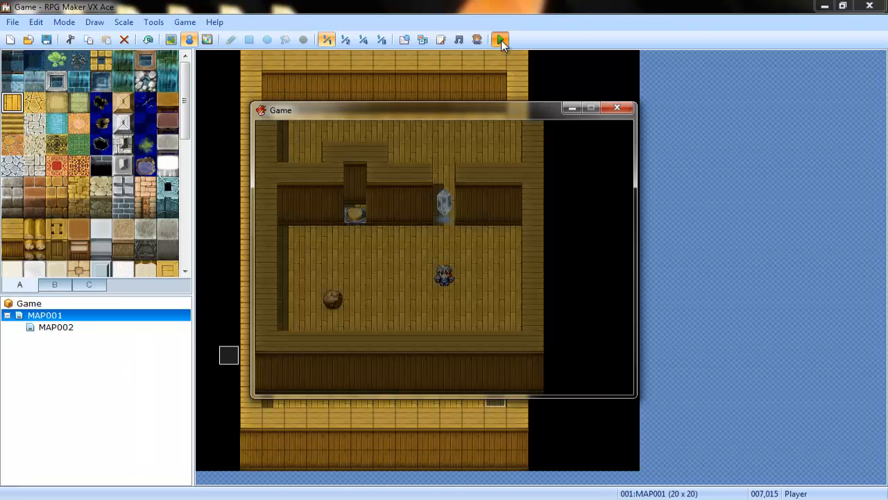
Walk back to the rock and push it up the room from below.
key("Down")
key("Left")
key("Left")
key("Left")
key("Left")
key("Up")
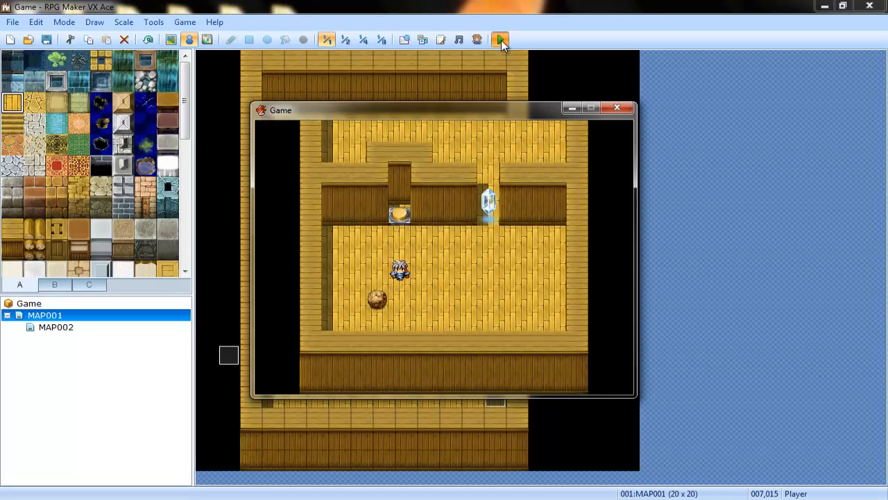
key("Down")
key("Down")
key("Left")
key("Up")
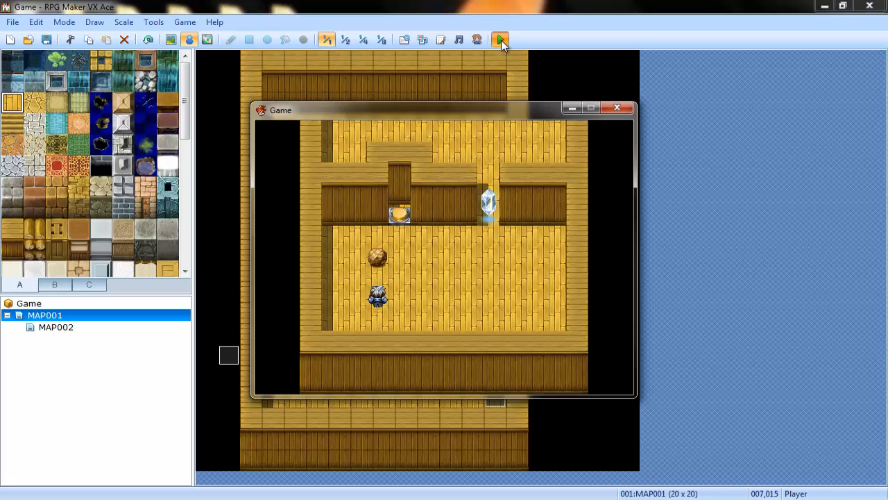
Push the rock sideways beneath the floor button, then up onto the button.
key("Up")
key("Left")
key("Up")
key("Right")
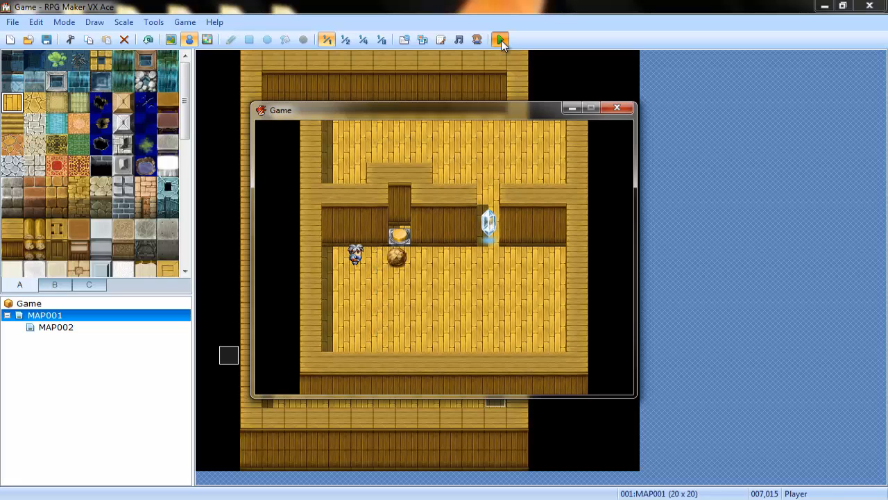
key("Down")
key("Right")
key("Right")
key("Up")
Walk the character to the doorway that the crystal blocked, enter it and end the playtest.
key("Right")
key("Right")
key("Right")
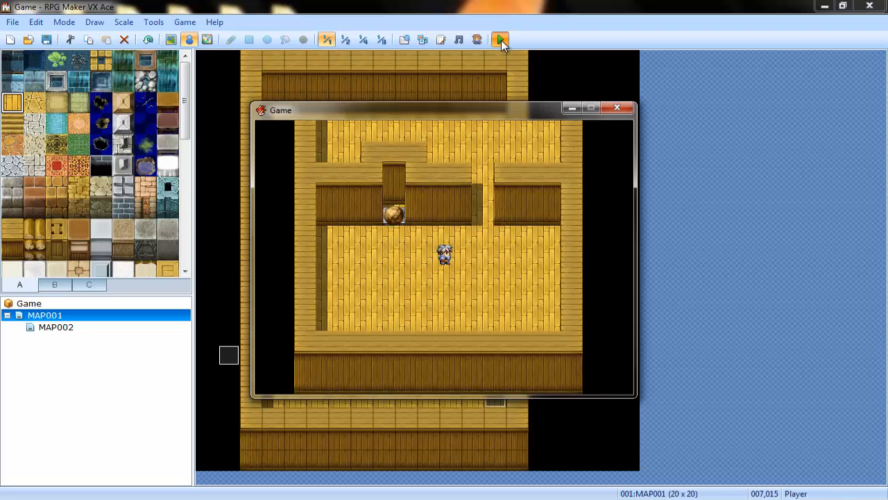
key("Right")
key("Up")
key("Down")
key("Up")
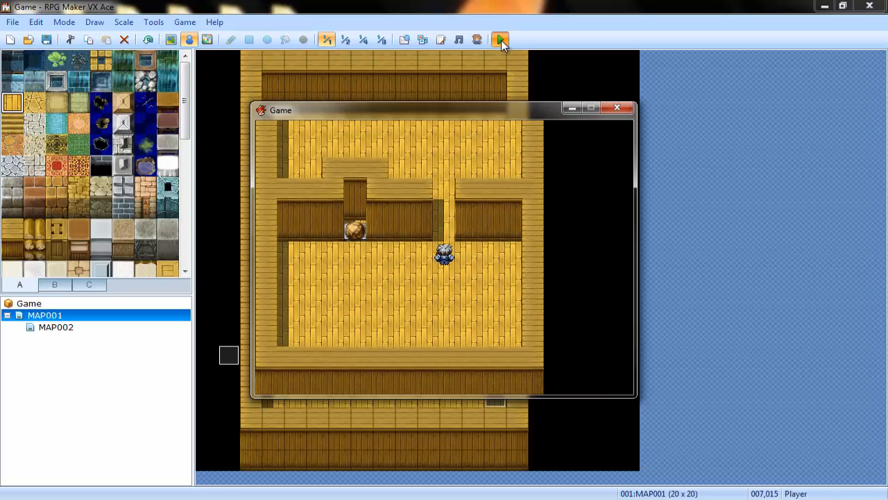
key("Up")
left_click(617, 108)
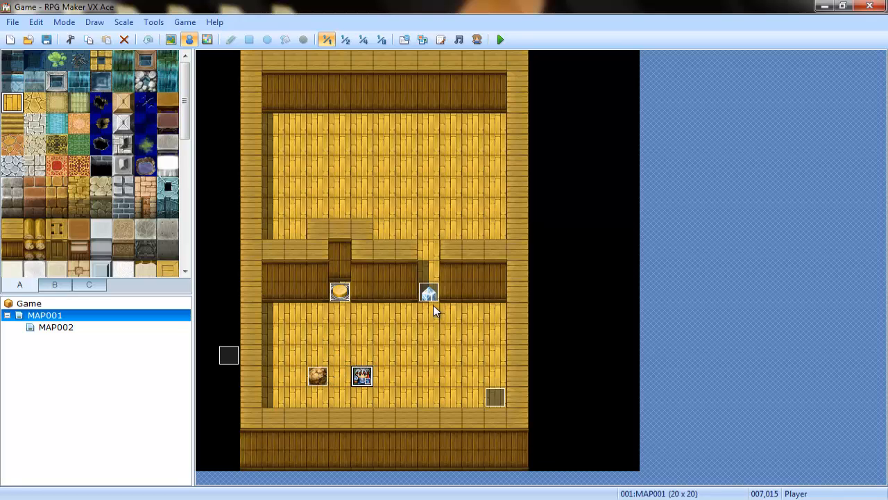
Select the crystal, corner, outside-the-room and button events on MAP001 one after another to identify them.
left_click(428, 292)
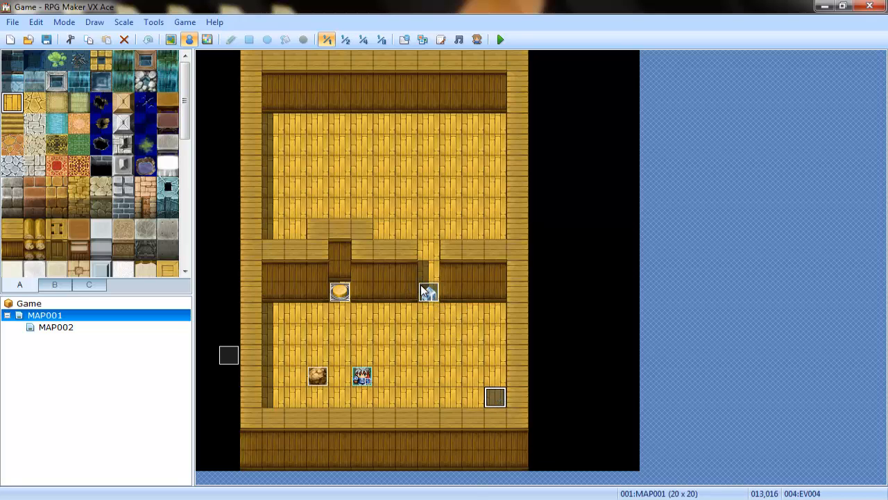
left_click(496, 397)
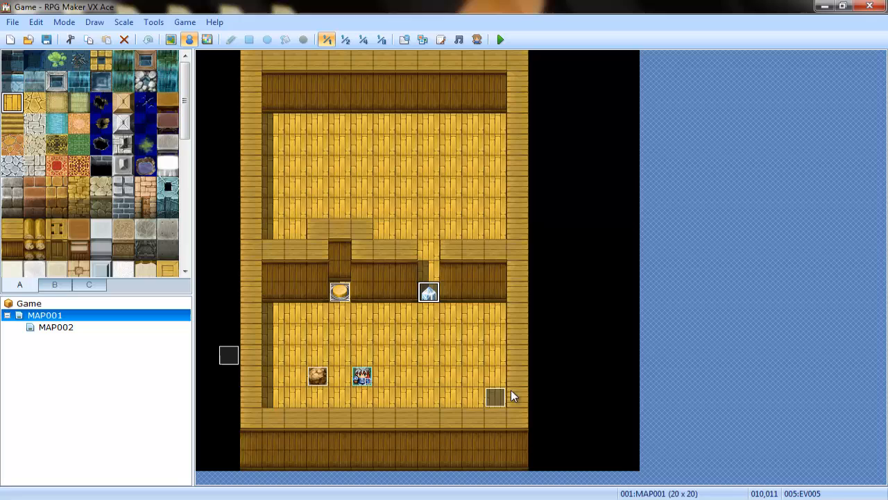
left_click(231, 350)
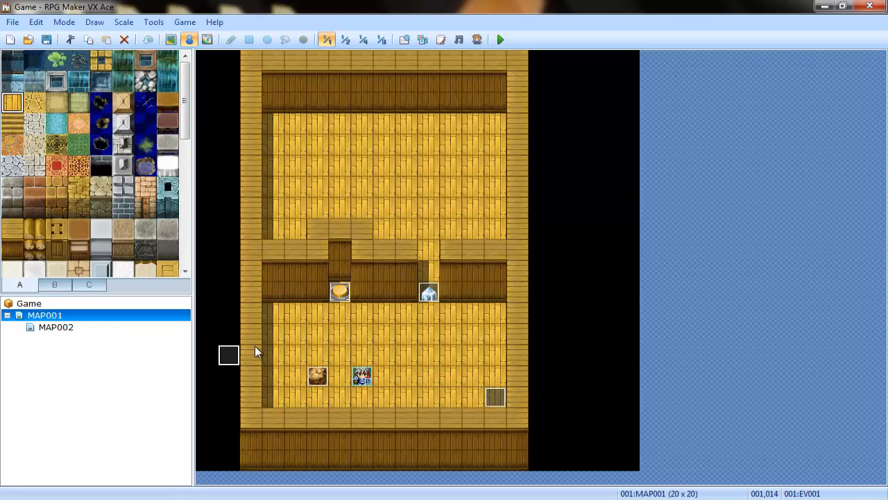
left_click(342, 295)
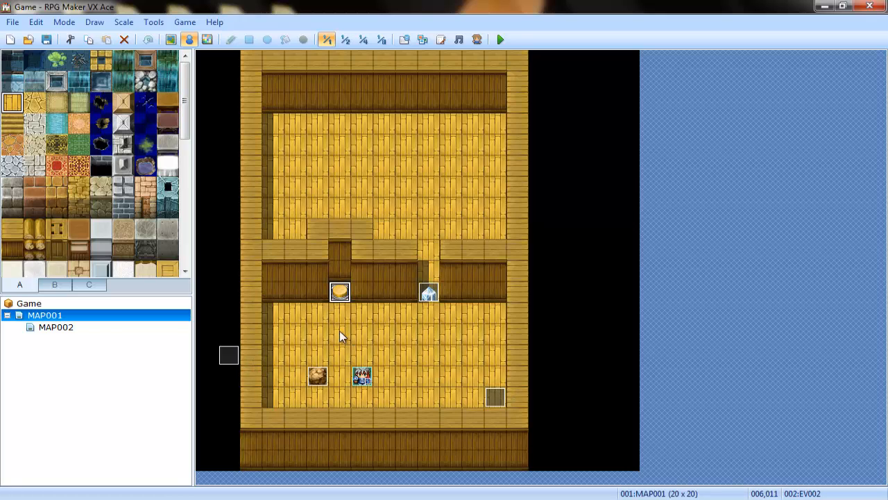
Open the button event EV002 and compare the settings on its two event pages.
double_click(340, 293)
mouse_move(376, 30)
left_mouse_down()
mouse_move(540, 269)
mouse_move(361, 10)
mouse_move(377, 32)
left_mouse_up()
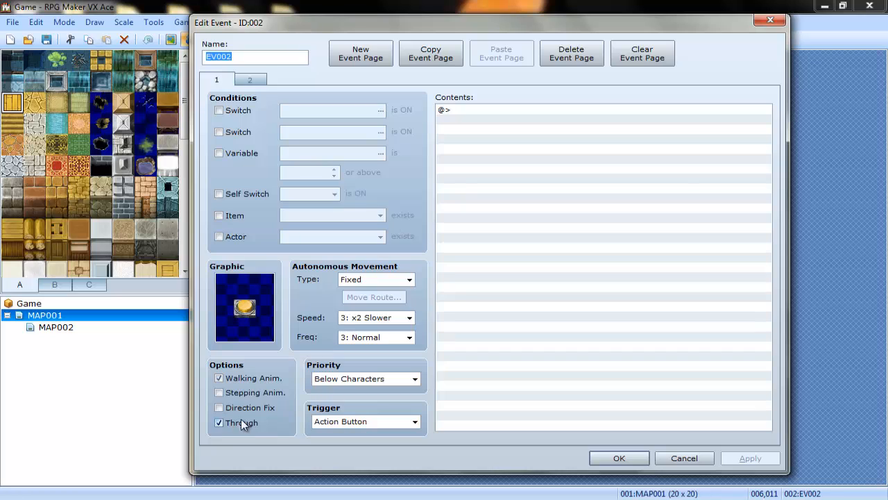
left_click(261, 79)
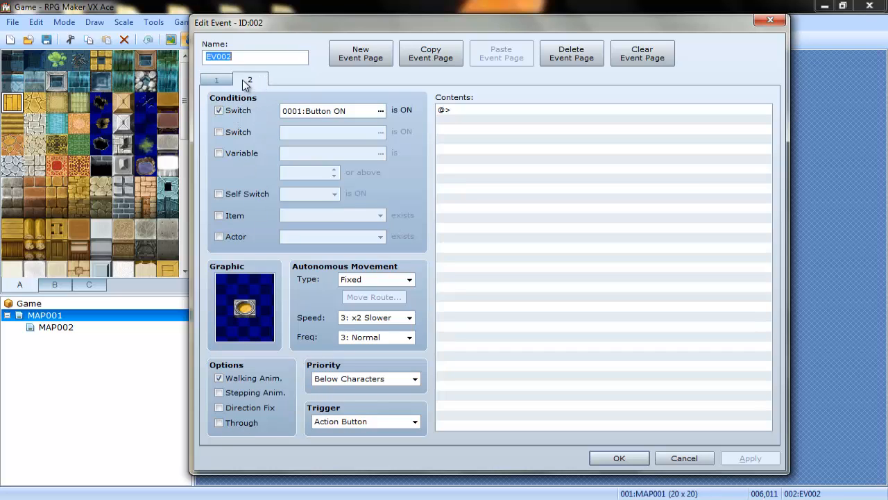
left_click(220, 78)
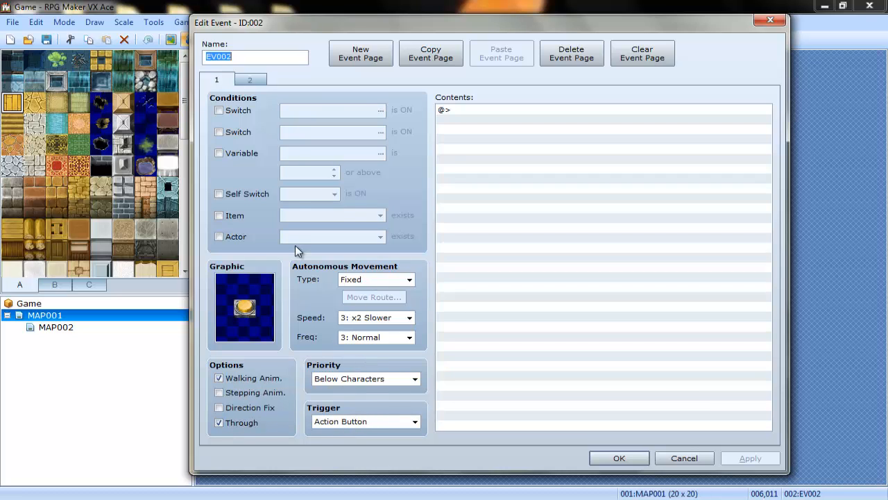
left_click(251, 81)
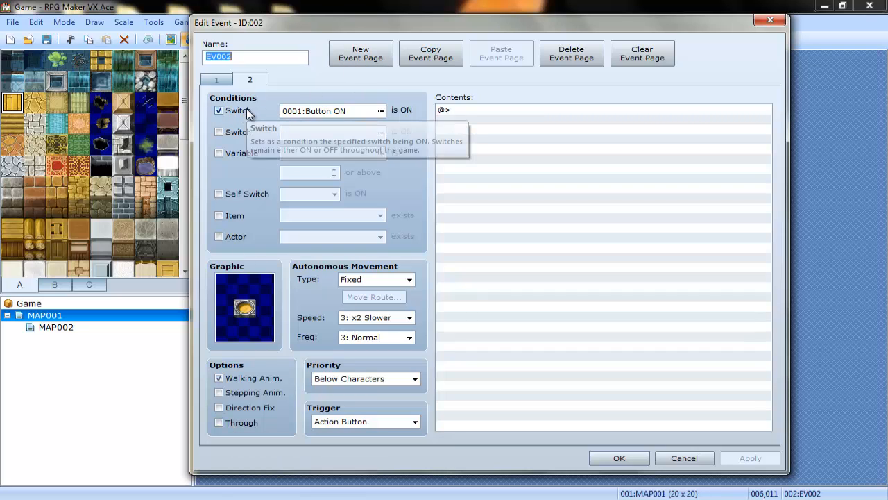
Inspect the switch list behind the second page's Button ON condition and close the event without changes.
left_click(380, 111)
left_click(514, 137)
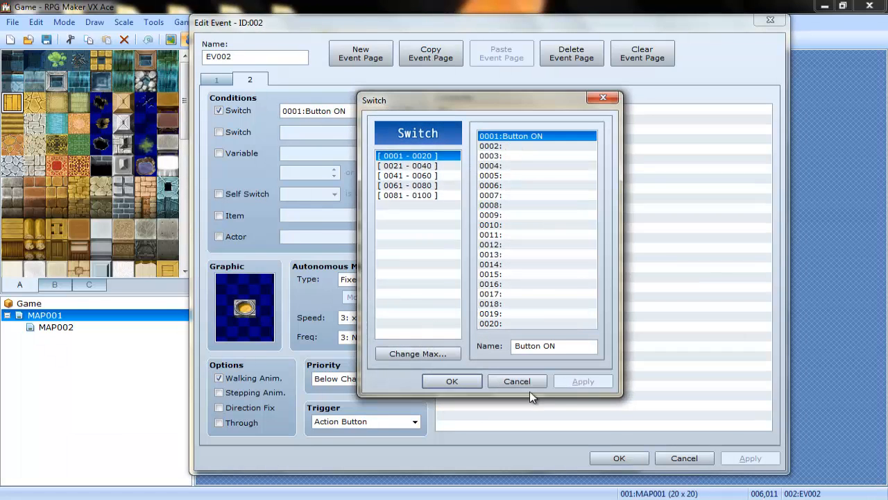
left_click(526, 176)
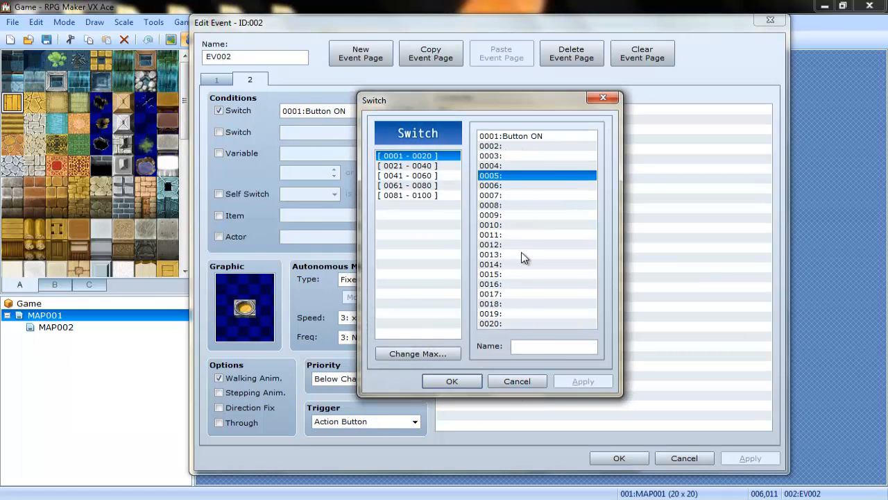
left_click(504, 137)
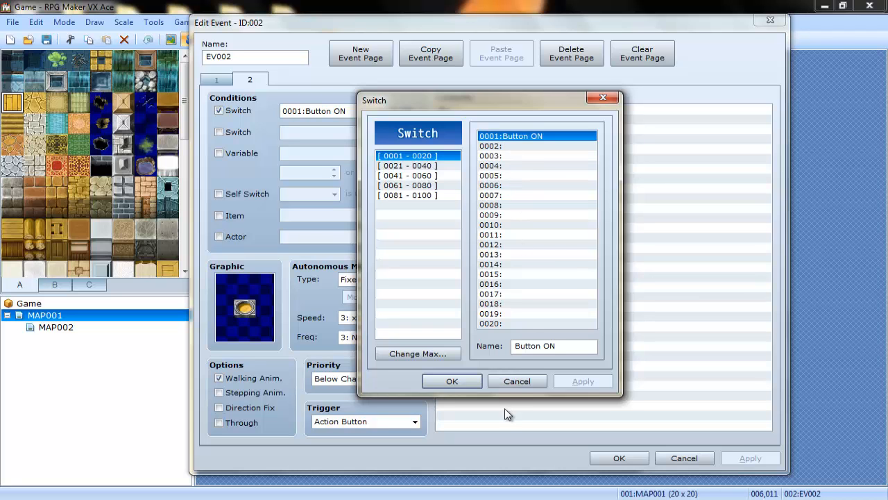
left_click(517, 381)
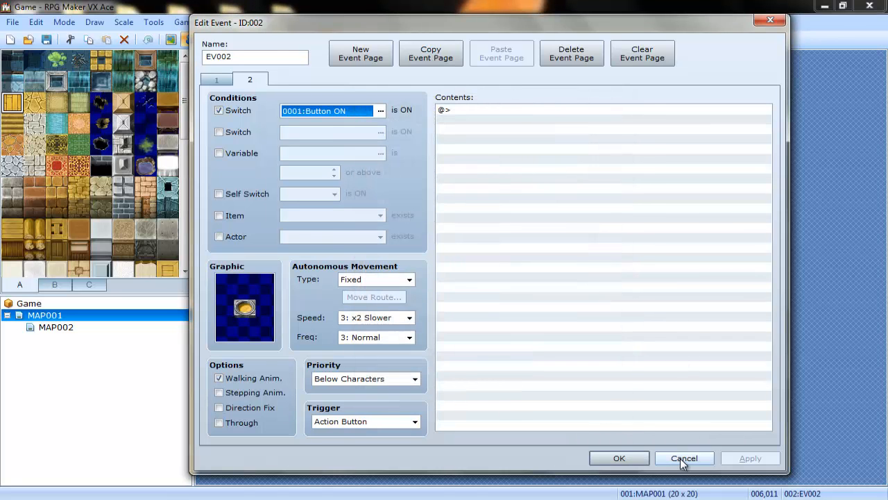
left_click(680, 458)
Open the Rock event, bring its whole window into view and review the available trigger types, keeping Player Touch.
left_click(315, 375)
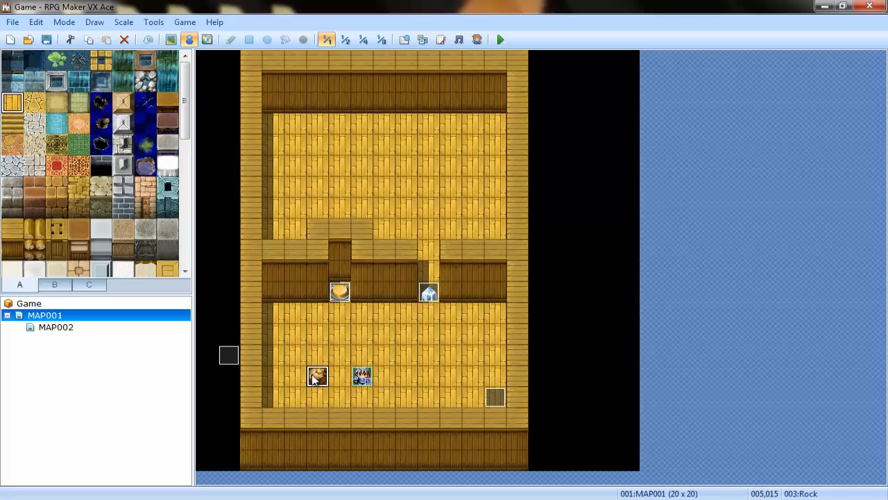
double_click(314, 377)
left_click_drag(344, 27, 452, 1)
left_click_drag(321, 6, 337, 44)
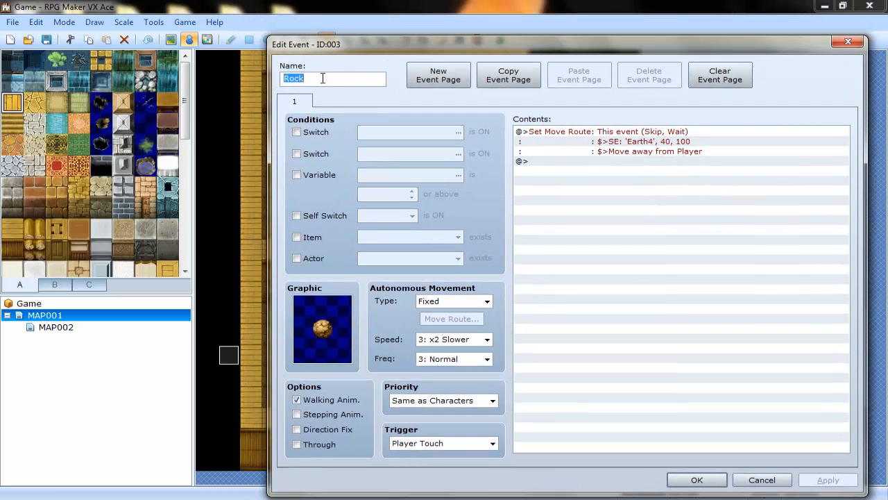
left_click(281, 81)
left_click_drag(442, 42, 443, 3)
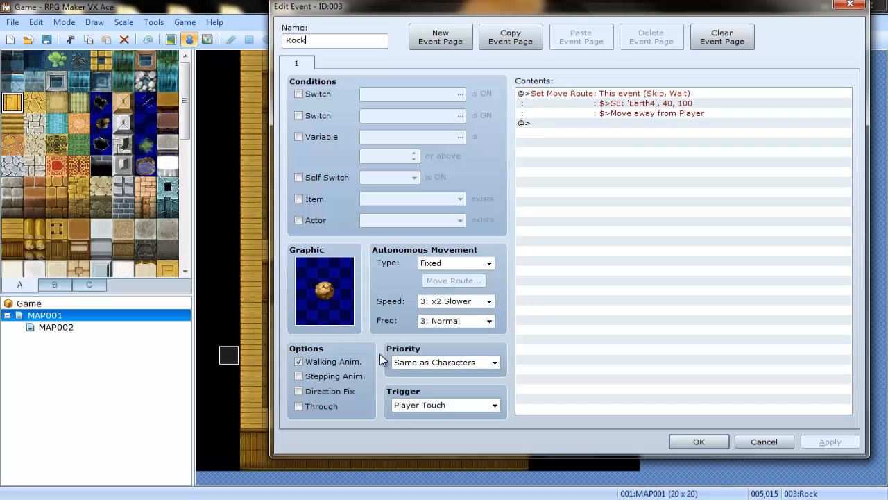
left_click(407, 410)
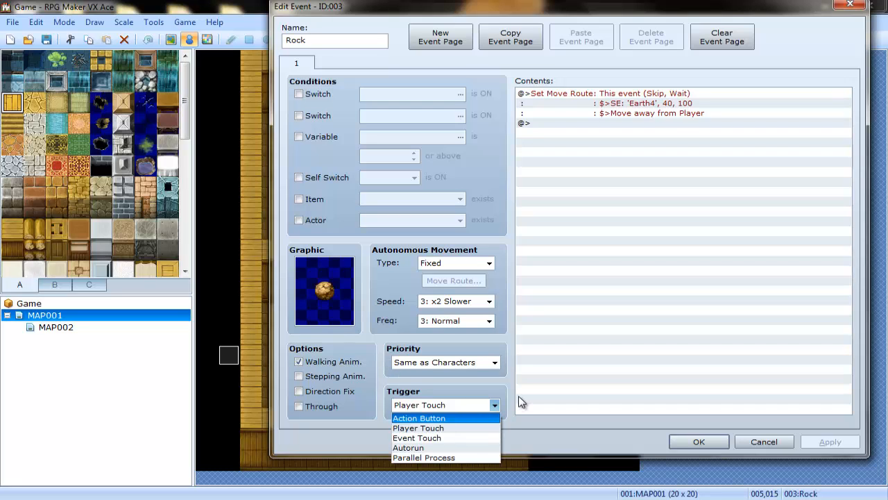
left_click(492, 405)
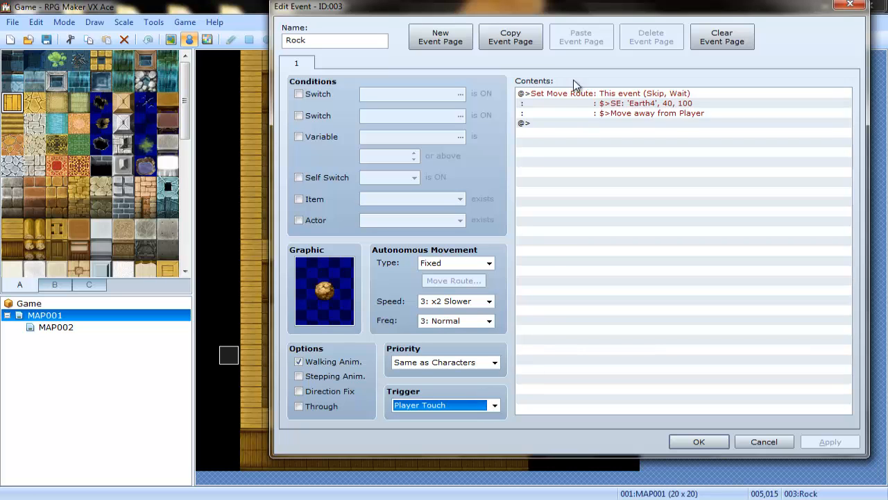
Open the rock's Set Move Route command and preview its Earth4 sound effect without changing it.
left_click(575, 104)
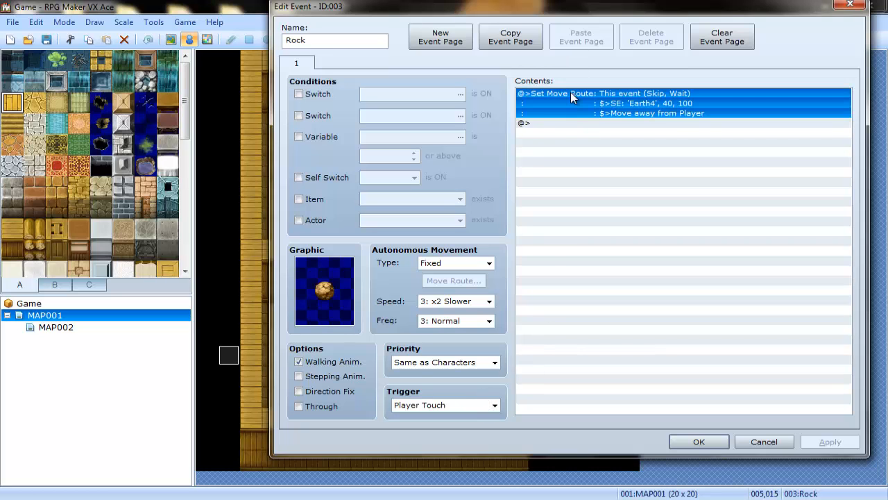
key("space")
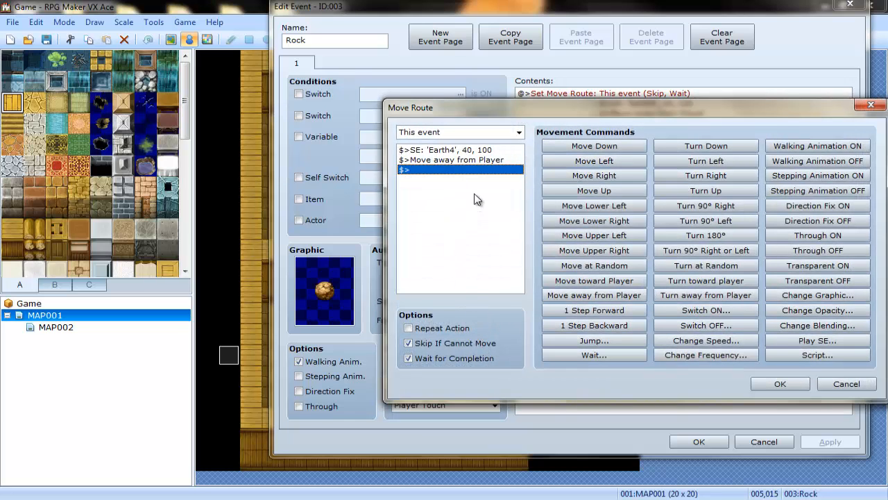
left_click(475, 150)
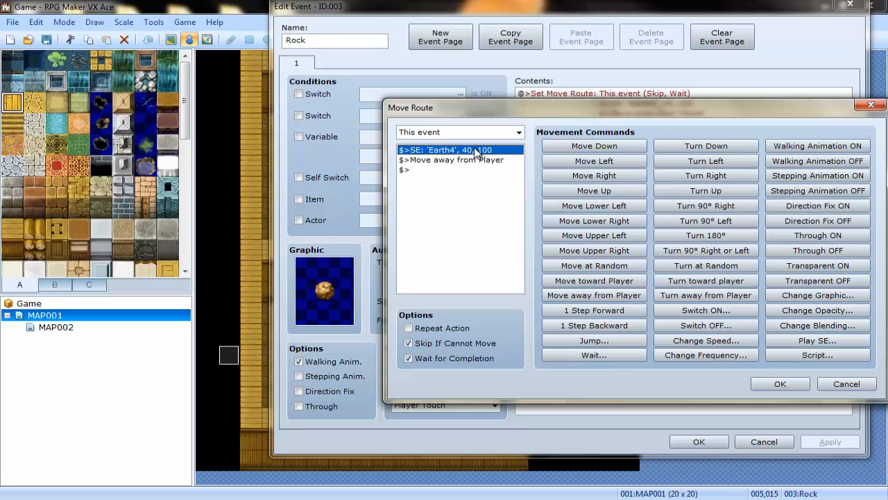
double_click(444, 150)
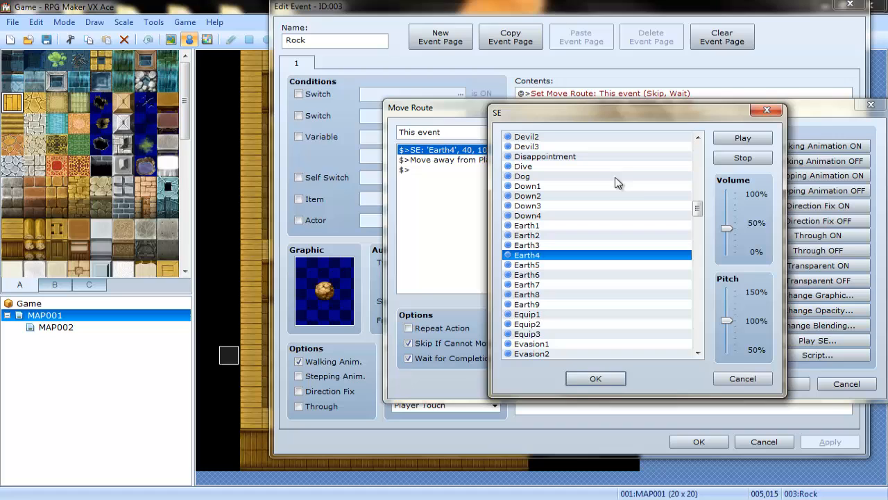
left_click(741, 139)
left_click(741, 139)
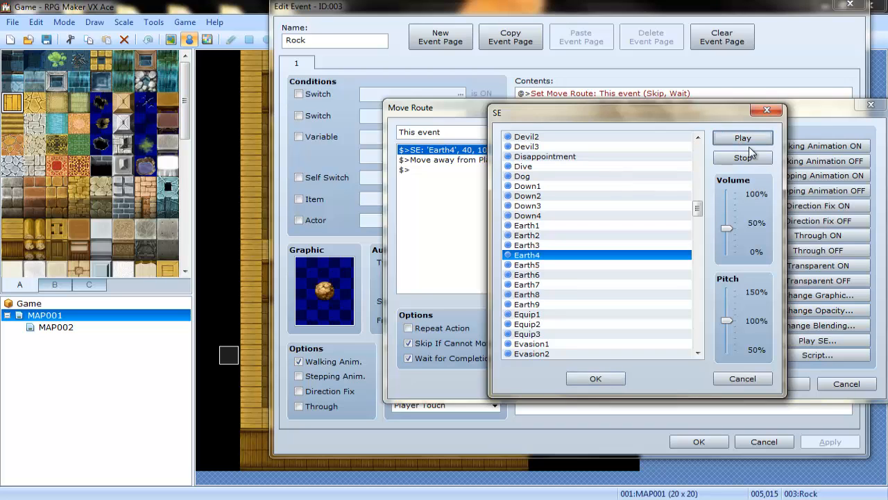
left_click(768, 109)
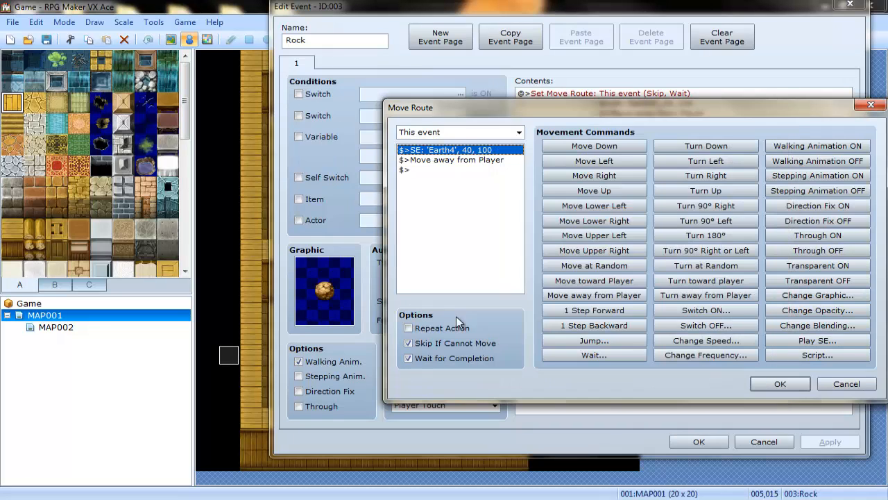
Check the Move away from Player command in the rock's move route and close the Rock event.
left_click(476, 160)
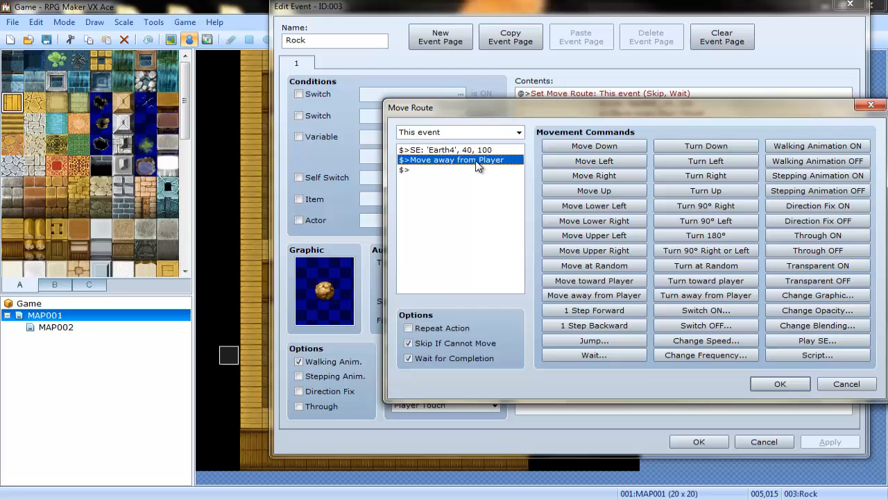
left_click(776, 384)
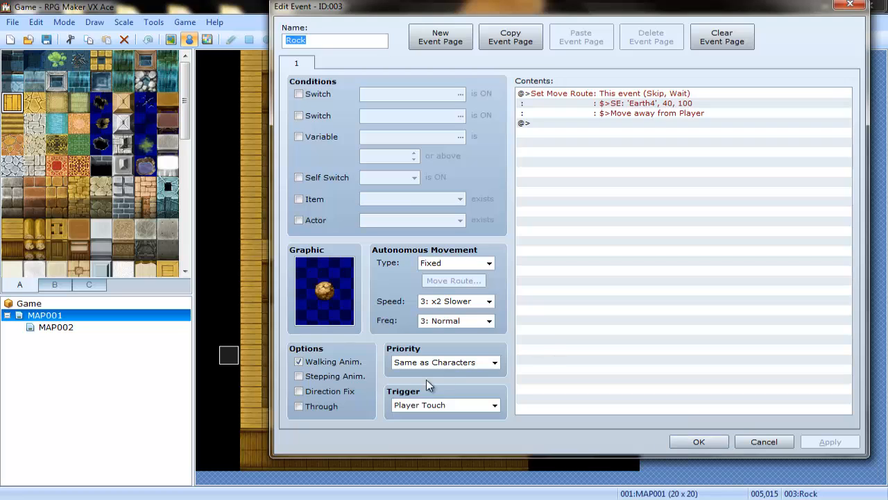
left_click(709, 443)
Open event EV001 and review the four Control Variables commands that store the player's and rock's map coordinates.
left_click(230, 355)
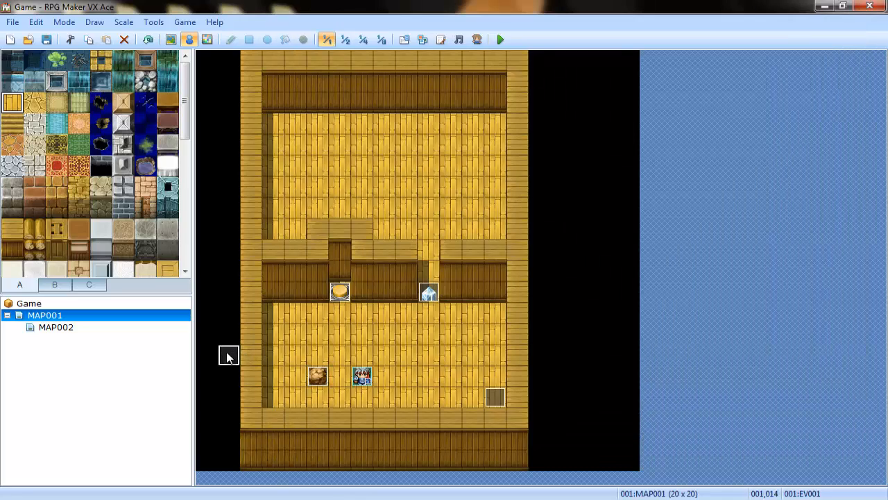
double_click(230, 355)
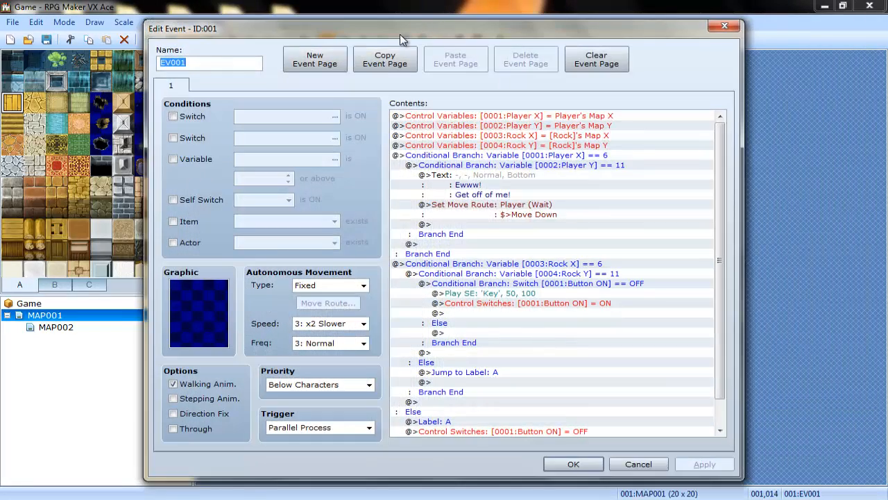
left_click_drag(400, 34, 487, 20)
left_click(760, 122)
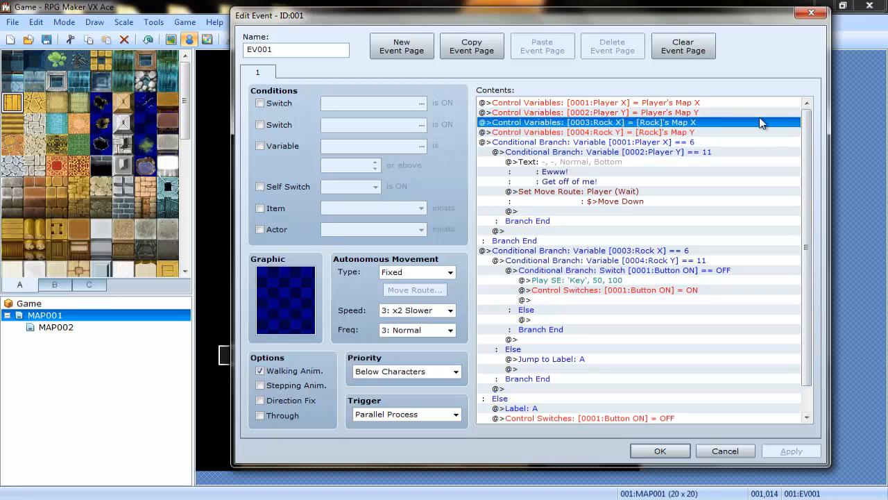
left_click(733, 105)
left_click(692, 113)
left_click(690, 123)
left_click(685, 132)
left_click(691, 104)
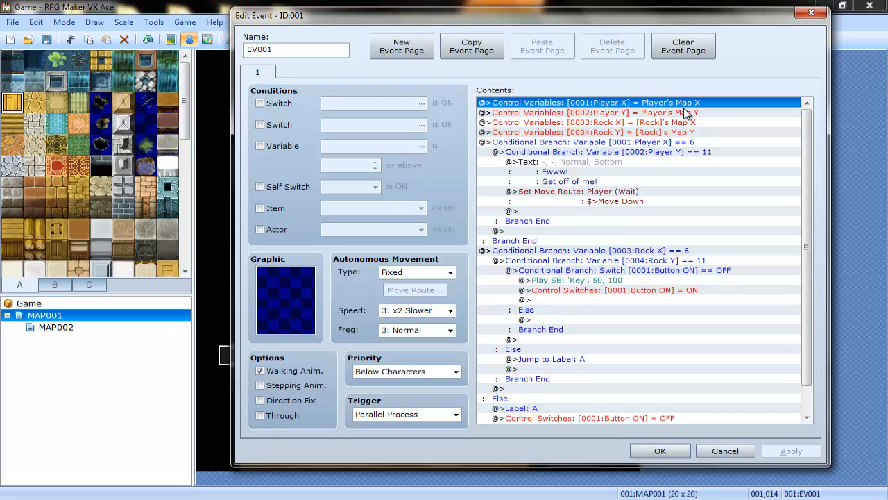
Inspect the Player X variable command's Game Data operand and its character and coordinate choices, keeping Player's Map X.
key("space")
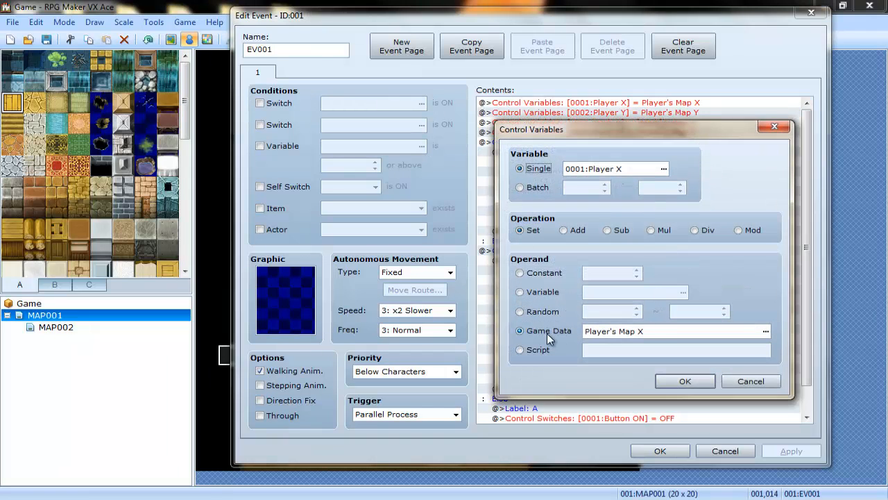
left_click(529, 273)
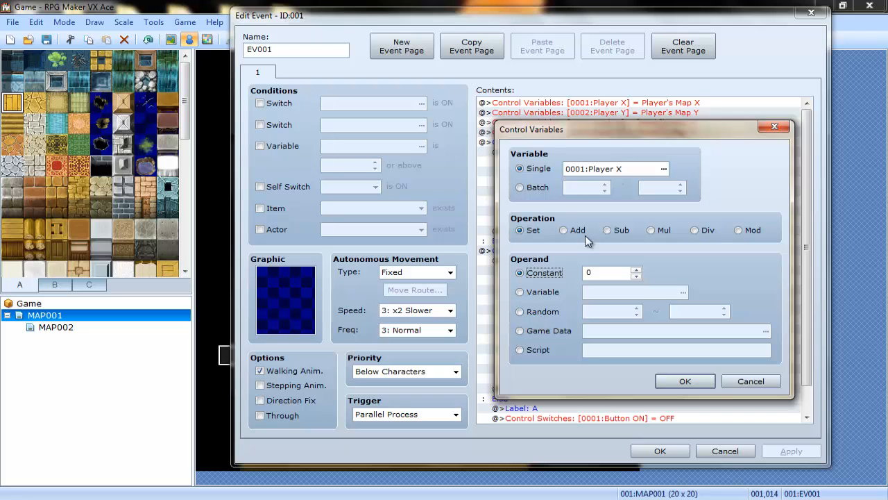
left_click(535, 329)
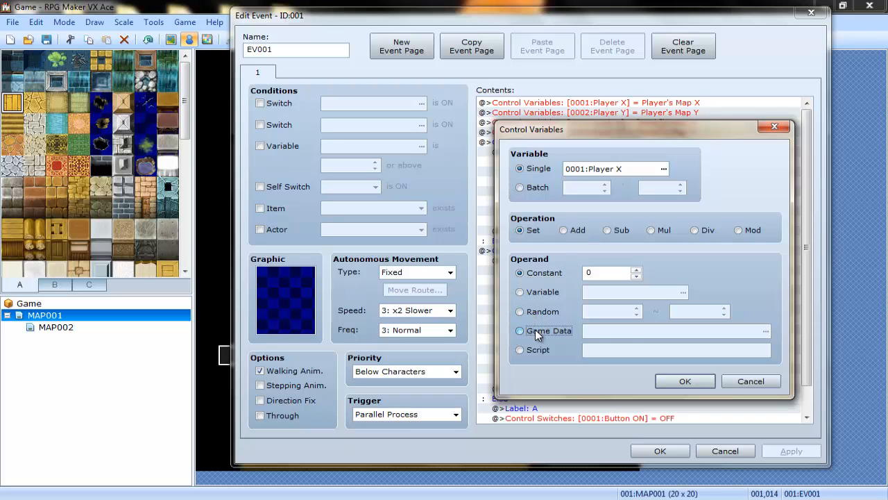
left_click(765, 331)
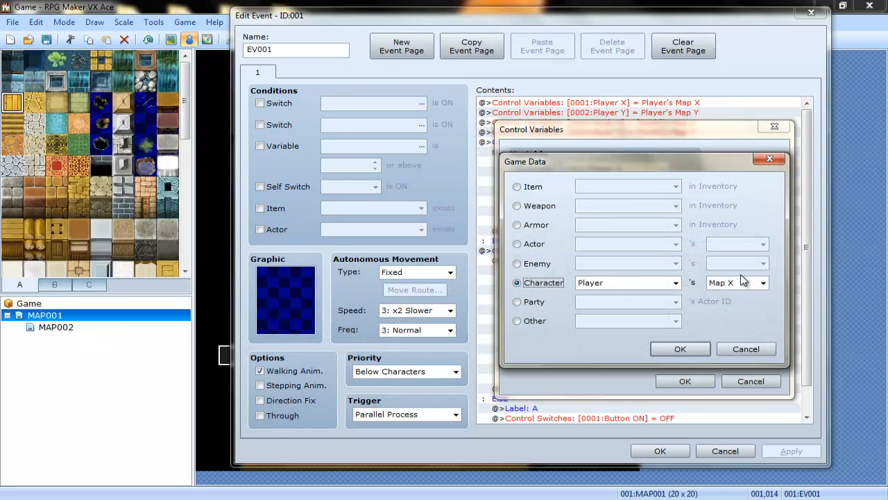
left_click(670, 285)
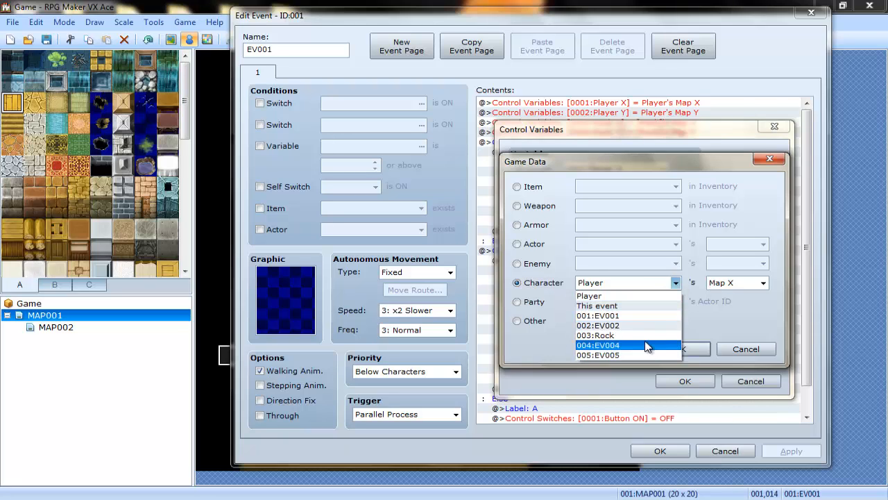
left_click(729, 285)
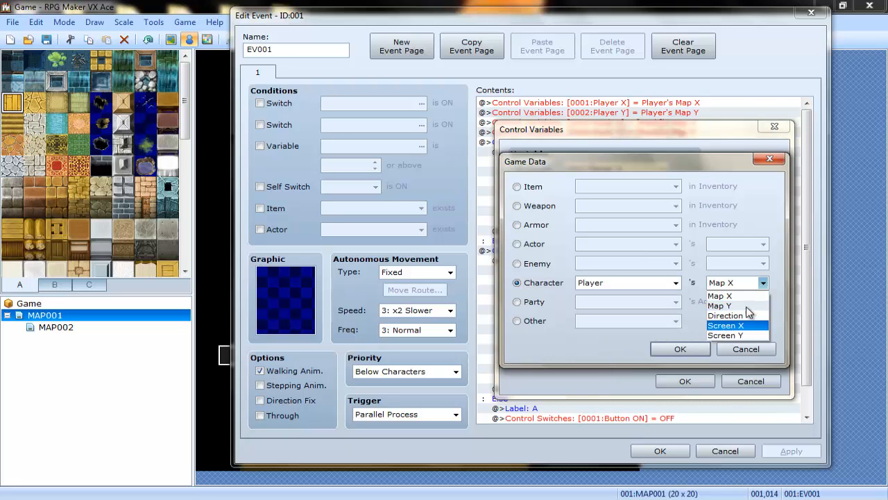
left_click(689, 332)
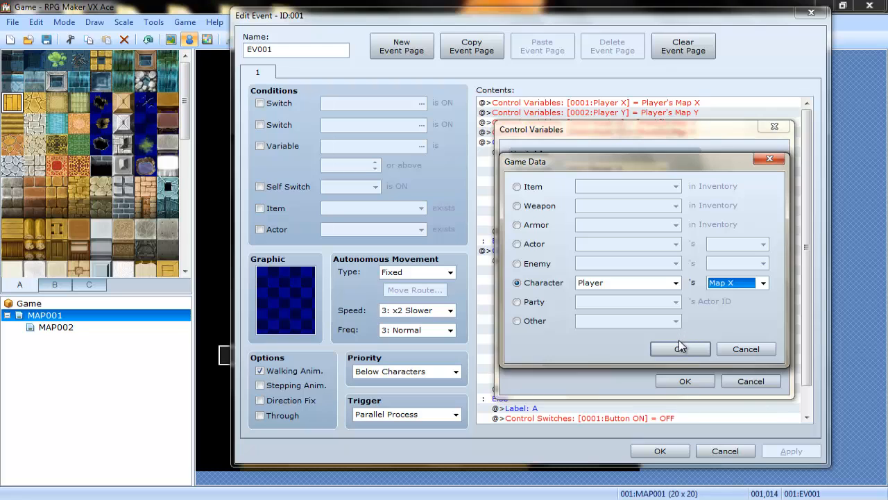
left_click(680, 347)
key("Return")
Review the Player Y, Rock X and Rock Y variable commands, moving the event window aside to view the rock on the map.
left_click(563, 114)
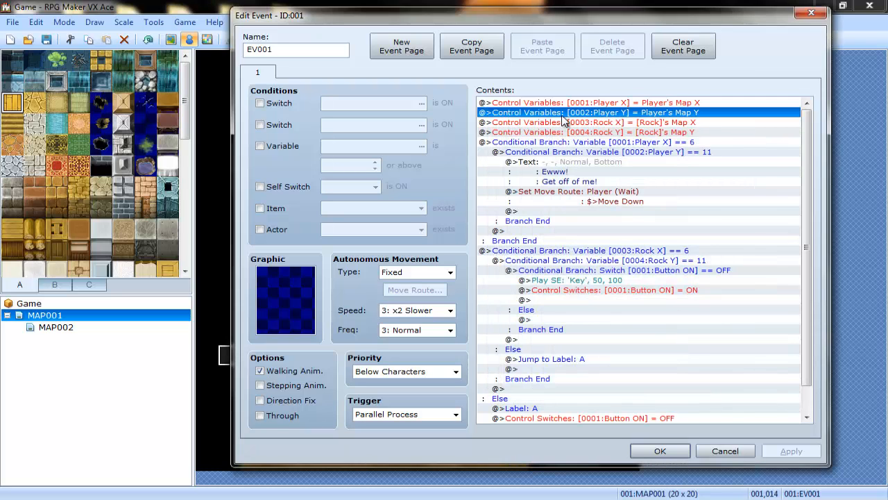
left_click(563, 122)
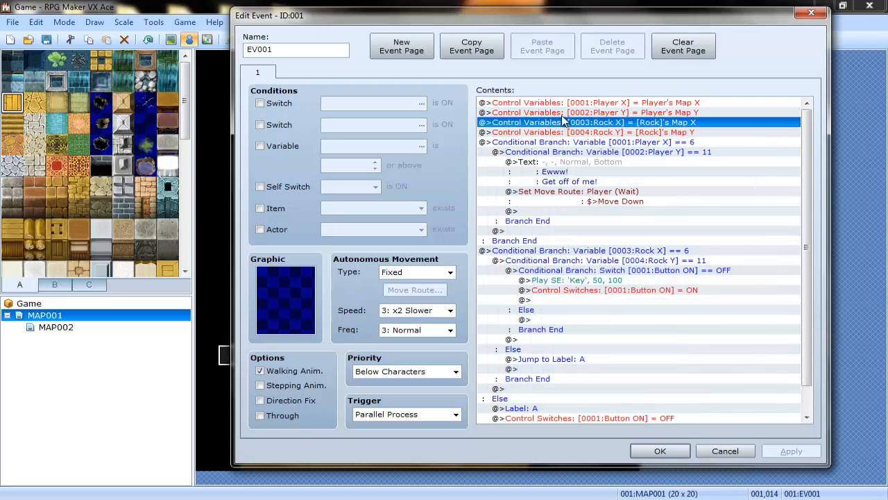
key("Down")
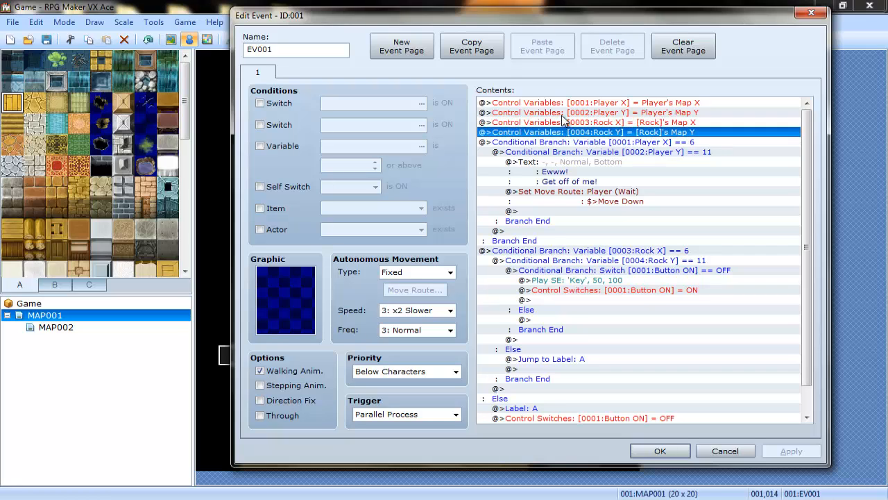
left_click(563, 122)
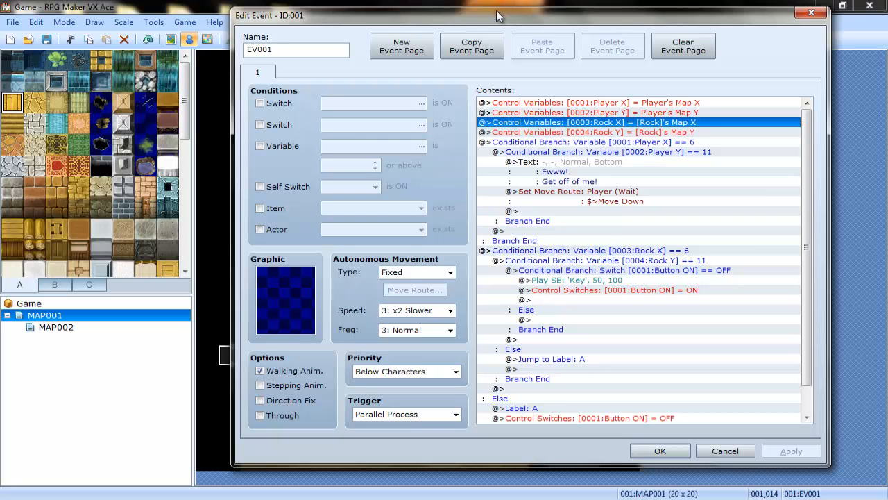
left_click_drag(496, 10, 765, 206)
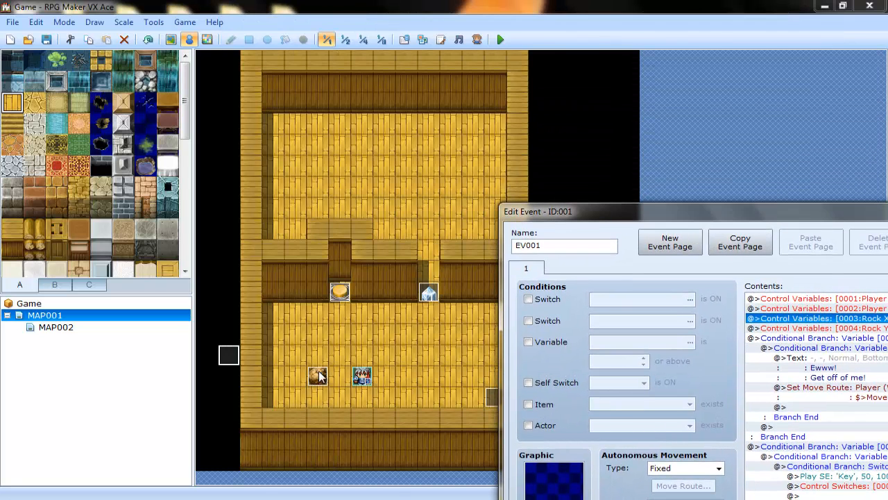
left_click_drag(635, 218, 251, 12)
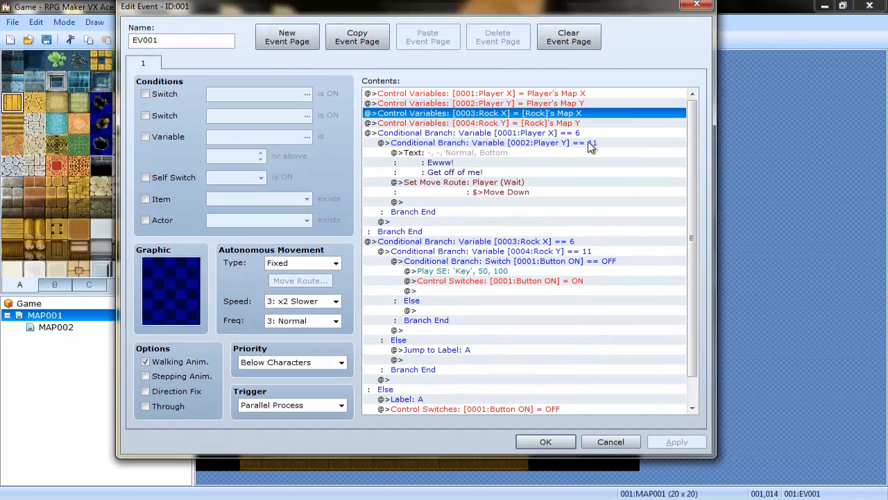
left_click_drag(598, 11, 692, 18)
left_click(603, 131)
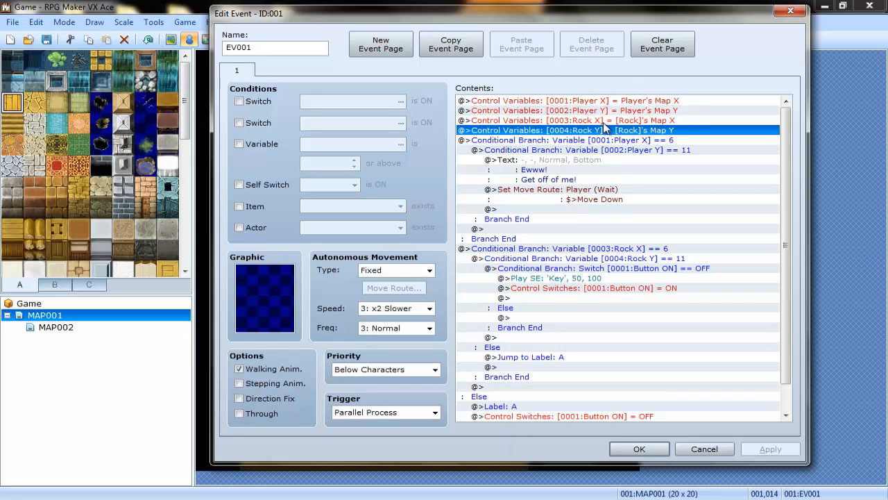
mouse_move(543, 14)
left_mouse_down()
mouse_move(758, 175)
mouse_move(530, 24)
left_mouse_up()
Examine how the Player Y conditional branch is nested inside the Player X conditional branch.
left_click(560, 160)
left_click(558, 152)
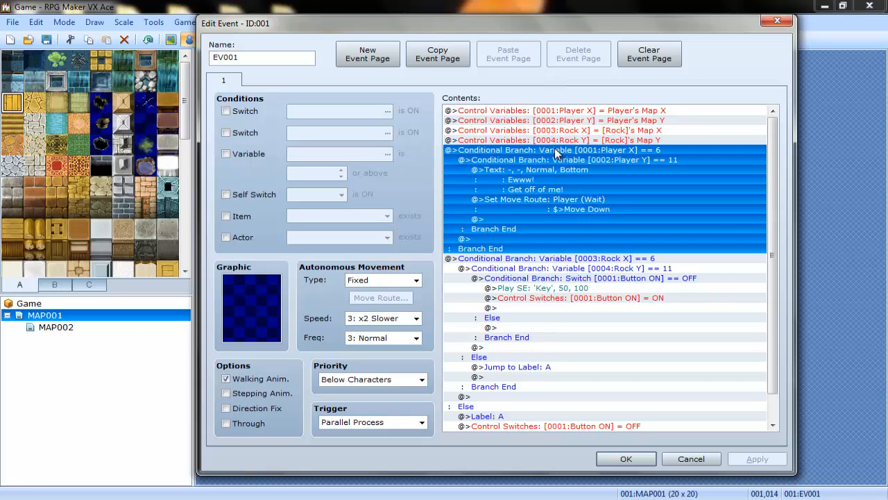
left_click(551, 158)
left_click(548, 142)
left_click(548, 152)
left_click(521, 161)
left_click(531, 151)
left_click(533, 169)
left_click(539, 153)
left_click(542, 161)
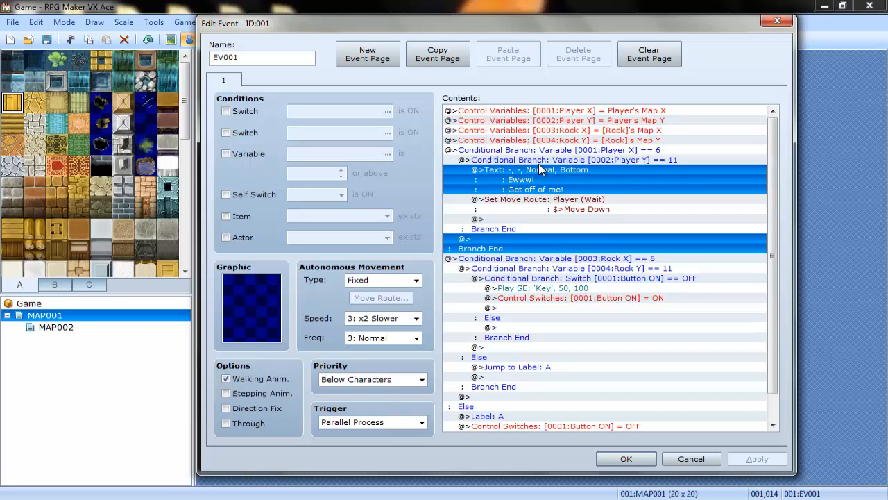
left_click(539, 151)
left_click(538, 168)
left_click(538, 152)
left_click(525, 161)
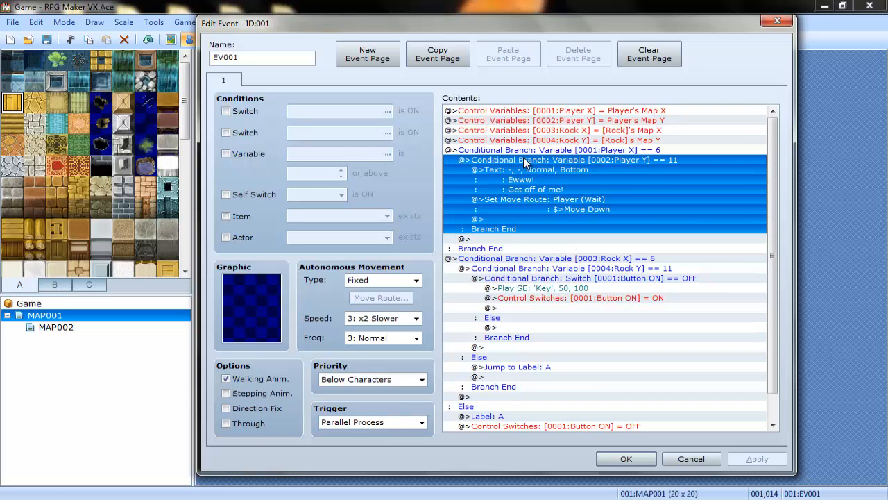
left_click(522, 151)
left_click(525, 160)
Inspect the Player X conditional branch's settings, close EV001 without changes and check the button's position on the map.
left_click(525, 152)
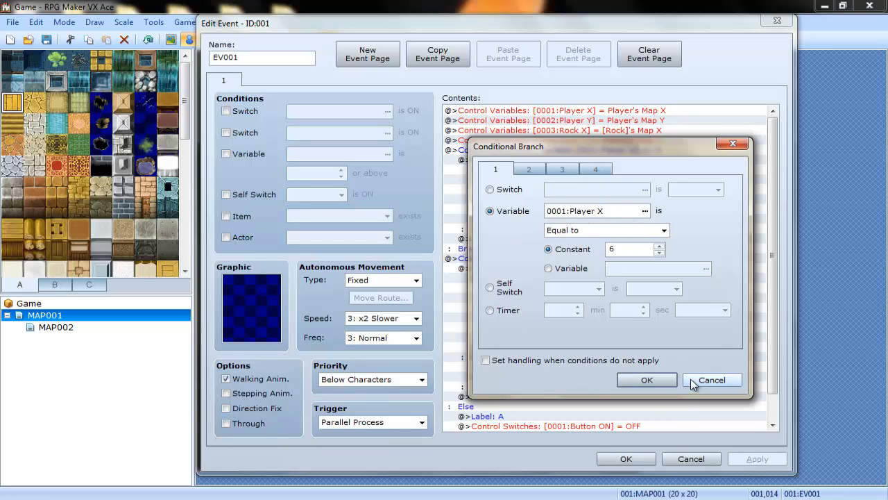
key("Escape")
key("Escape")
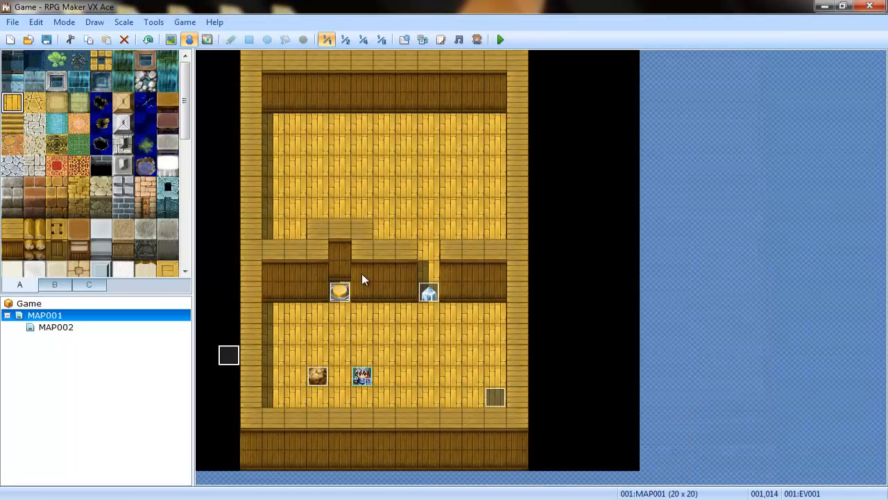
left_click(339, 294)
Reopen EV001 and review its player coordinate variables and the nested player position branches.
double_click(228, 354)
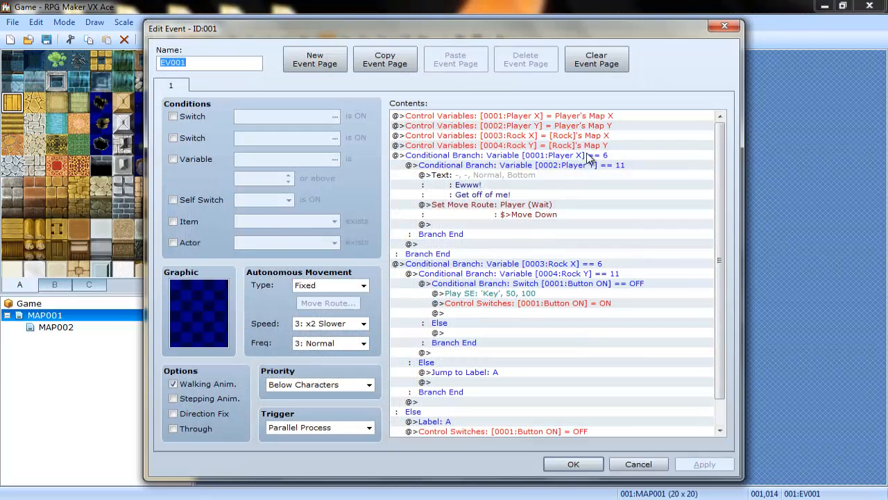
left_click(611, 129)
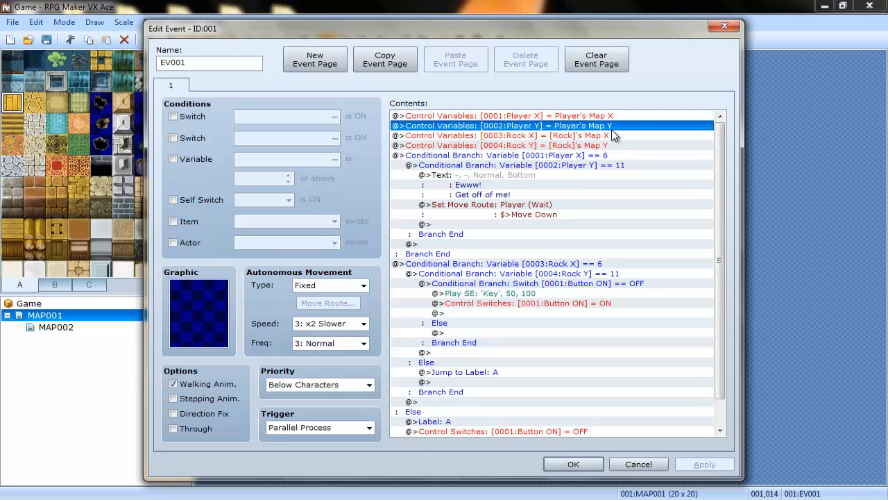
left_click(612, 132)
left_click(612, 130)
left_click_drag(566, 32, 648, 31)
left_click(549, 143)
left_click(630, 192)
left_click(618, 164)
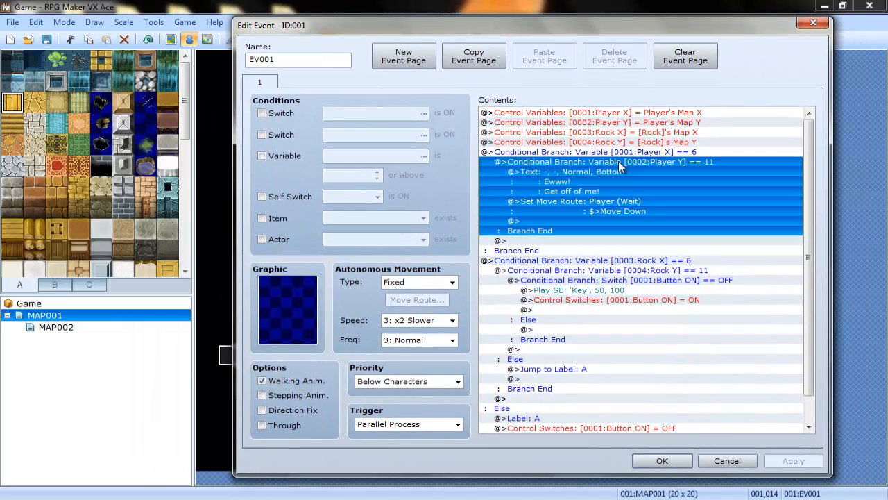
Go through EV001's whole command list, from the rock position branches and Label A back to the player text.
left_click(630, 290)
key("Up")
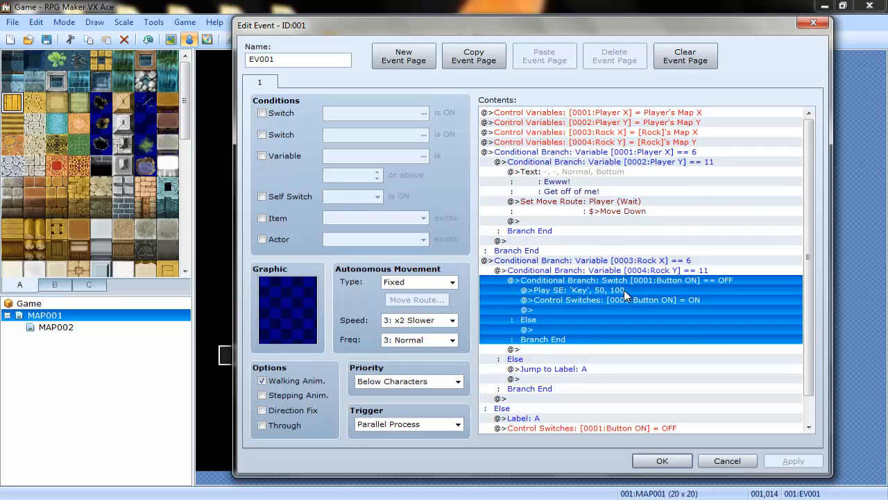
key("Down")
key("Down")
key("Down")
key("Down")
key("Down")
key("Down")
key("Down")
key("Down")
key("Down")
key("Down")
key("Down")
key("Down")
key("Down")
key("Down")
key("Down")
key("Down")
key("Up")
key("Up")
key("Up")
key("Up")
key("Up")
key("Up")
key("Up")
key("Up")
key("Up")
key("Up")
key("Up")
key("Up")
key("Up")
key("Up")
key("Up")
key("Up")
key("Up")
key("Up")
key("Up")
key("Up")
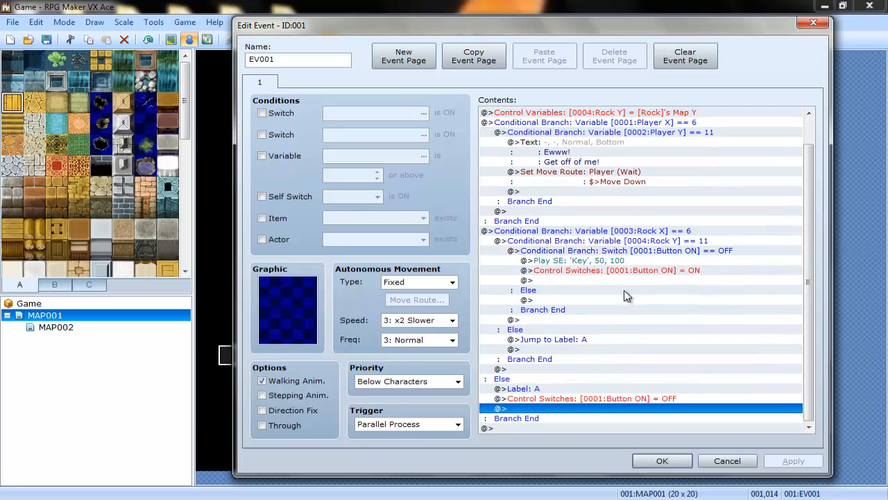
key("Down")
key("Down")
key("Down")
key("Down")
key("Down")
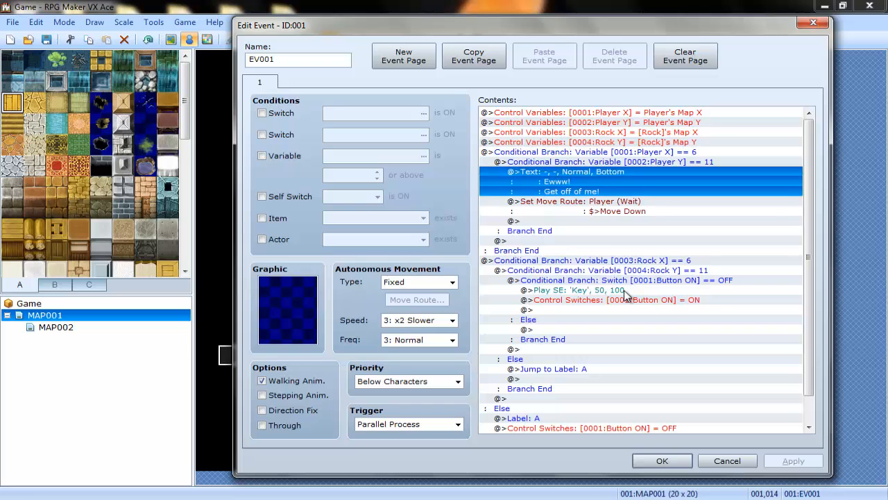
Examine the "Ewww! Get off of me!" text and the player's Move Down route inside the player position branch.
key("Up")
key("Down")
key("Down")
key("Up")
key("Down")
key("Down")
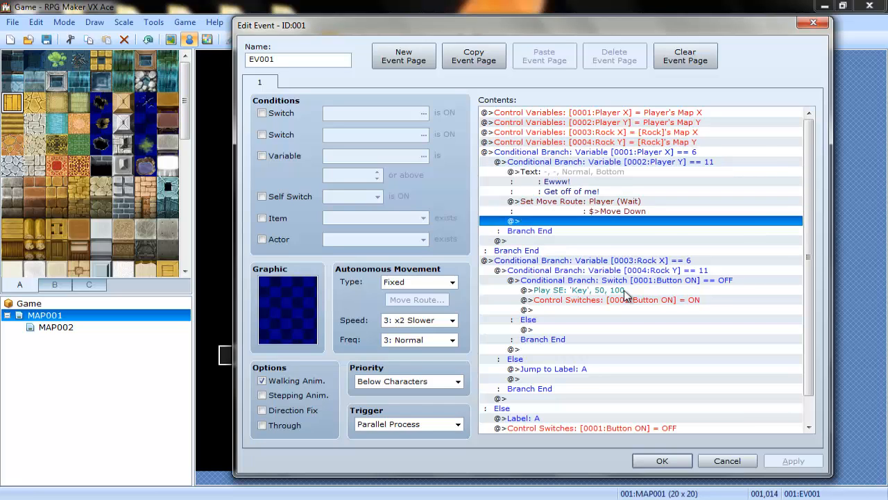
key("Up")
key("Up")
key("Down")
key("Up")
key("Down")
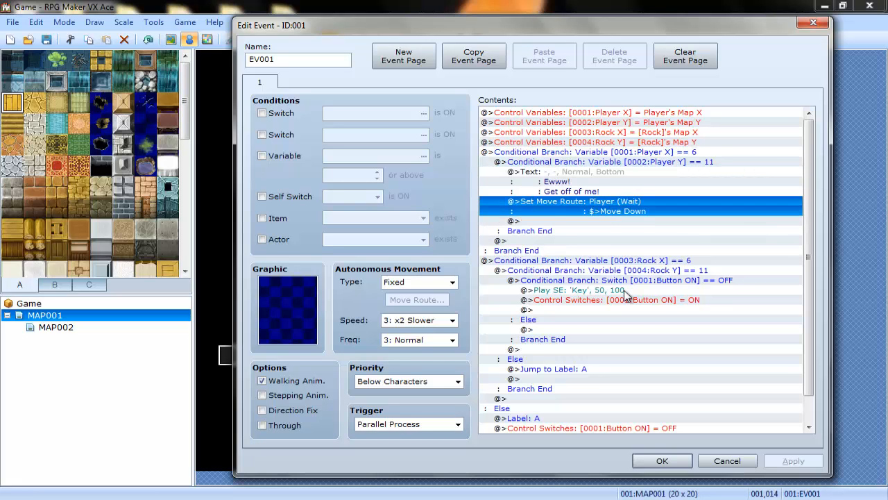
key("Up")
key("Down")
key("Up")
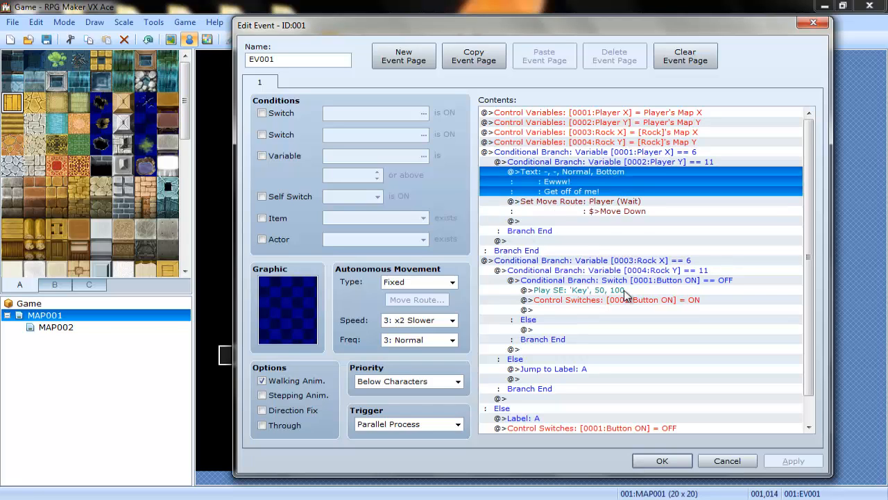
key("Down")
key("Up")
key("Down")
key("Down")
key("Up")
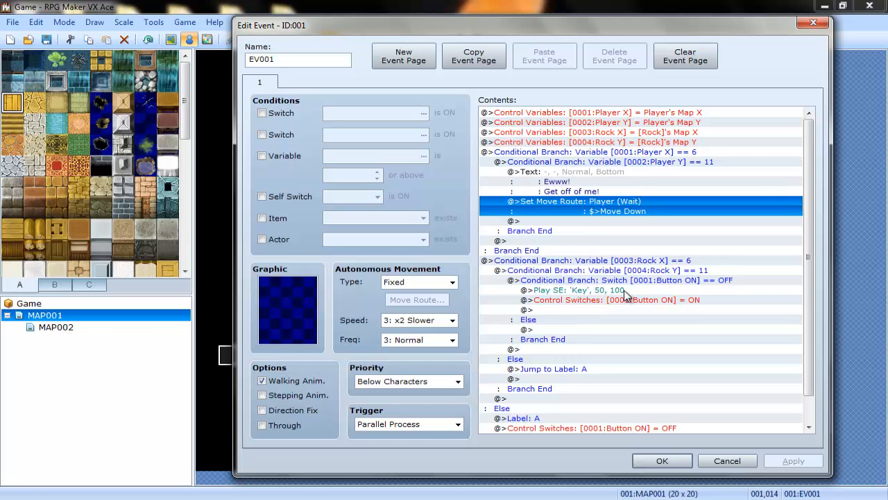
Examine EV001's whole Rock X conditional branch block, from the rock position checks down to its closing branch end.
key("Up")
key("Down")
key("Down")
key("Down")
key("Down")
key("Down")
key("Up")
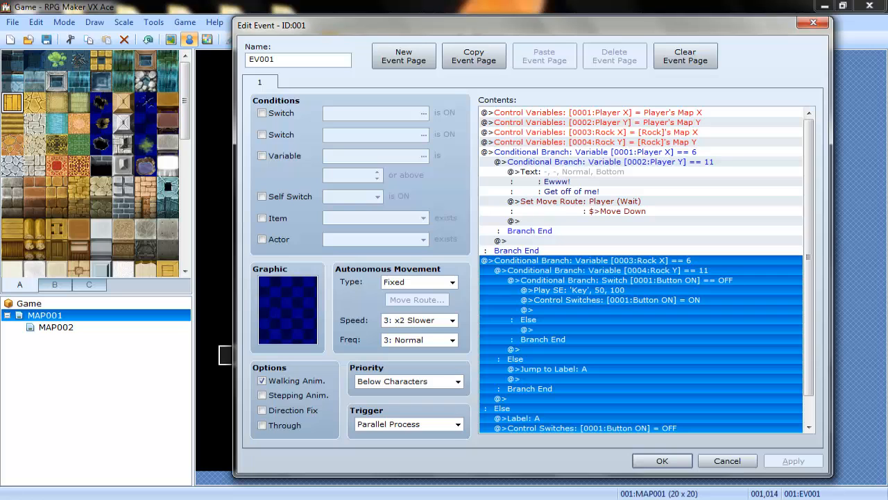
scroll(804, 218, "down", 1)
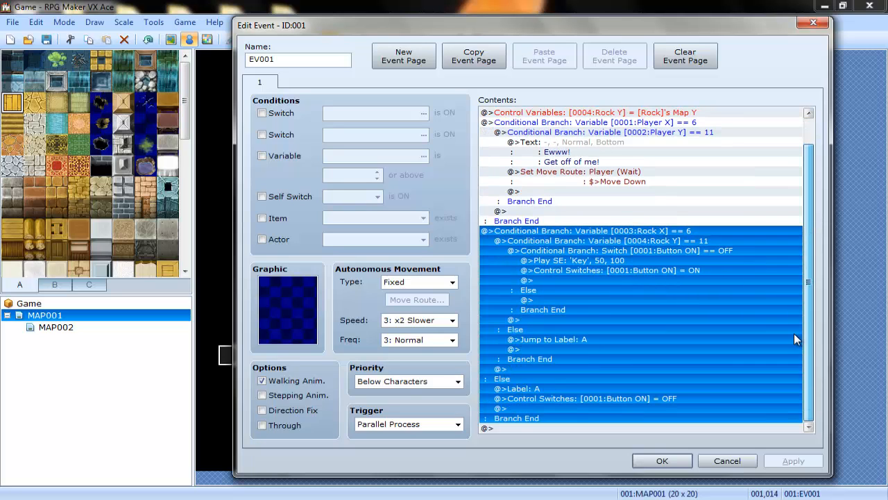
left_click(756, 305)
key("Up")
key("Up")
key("Up")
key("Up")
key("Up")
key("Up")
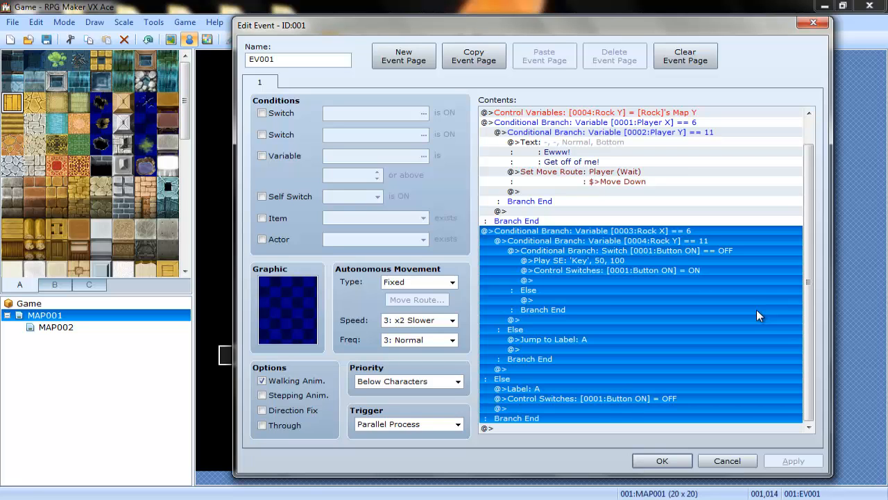
Examine the nested Button ON == OFF branch with its 'Key' sound effect and Button ON = ON switch command.
key("Down")
key("Down")
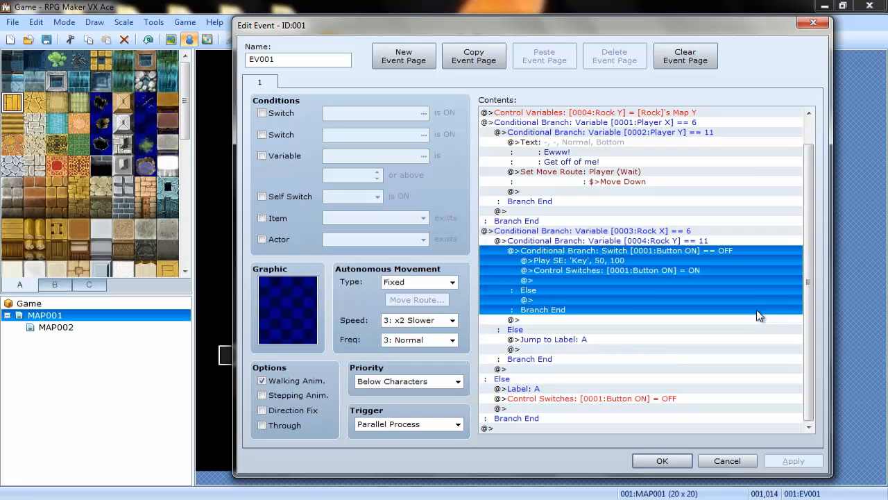
key("Up")
key("Down")
key("Up")
key("Up")
key("Down")
key("Down")
key("Down")
key("Down")
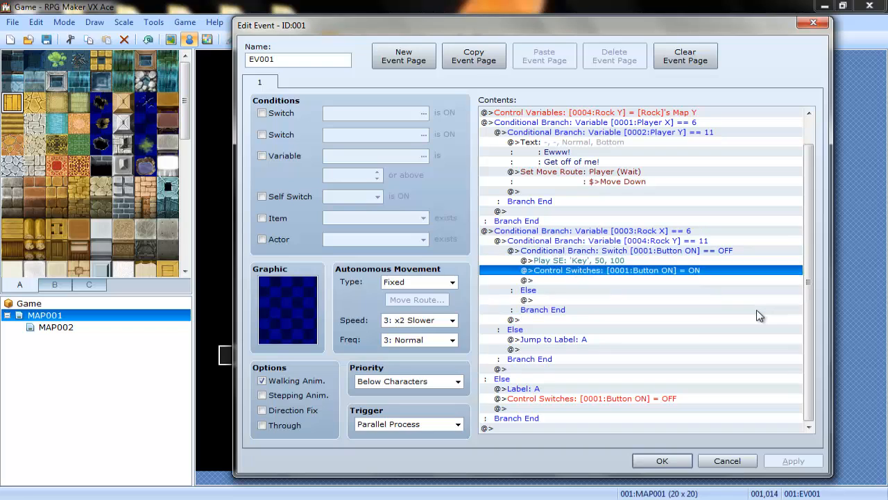
key("Down")
key("Up")
key("Up")
key("Up")
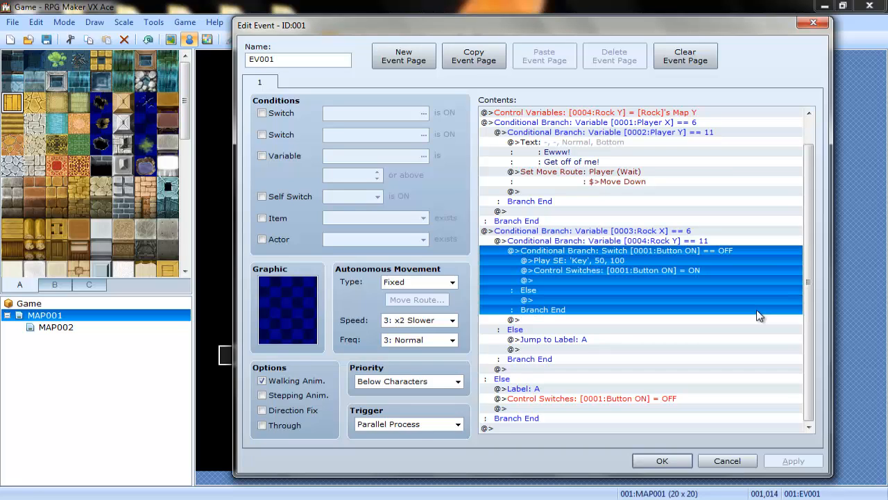
key("Down")
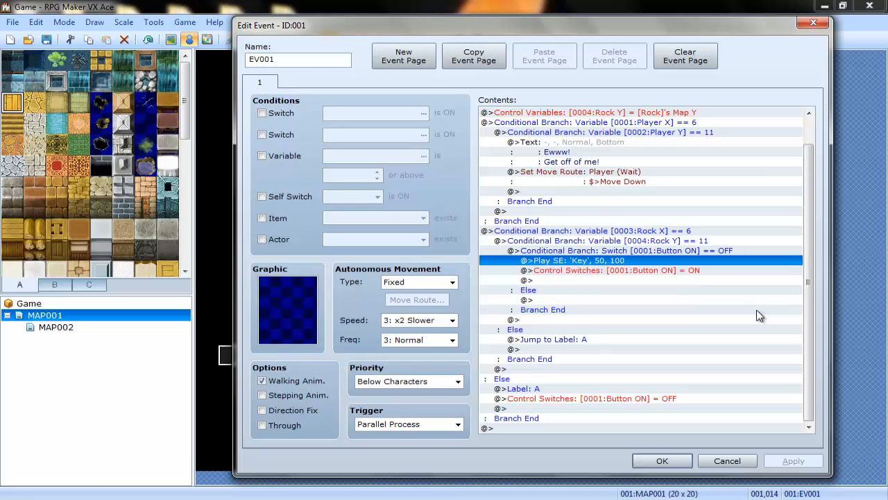
key("Up")
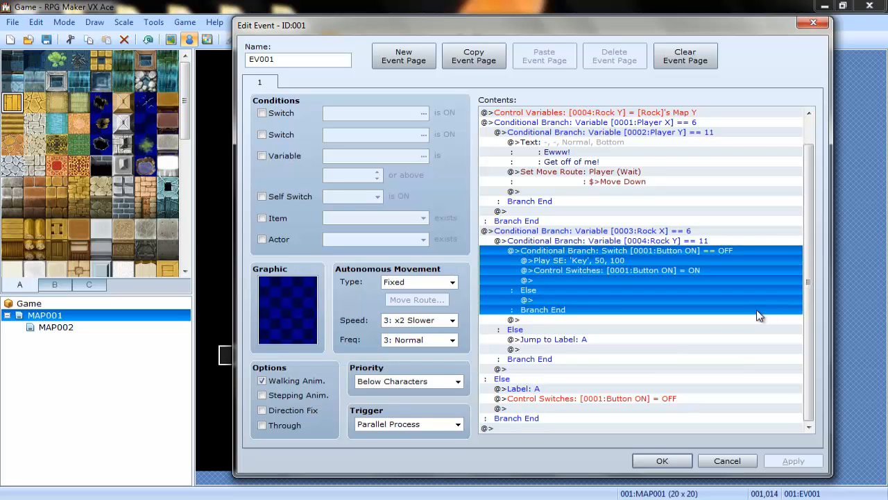
Turn off the handling for unmet conditions in the Button ON == OFF conditional branch and apply the change to EV001.
double_click(756, 310)
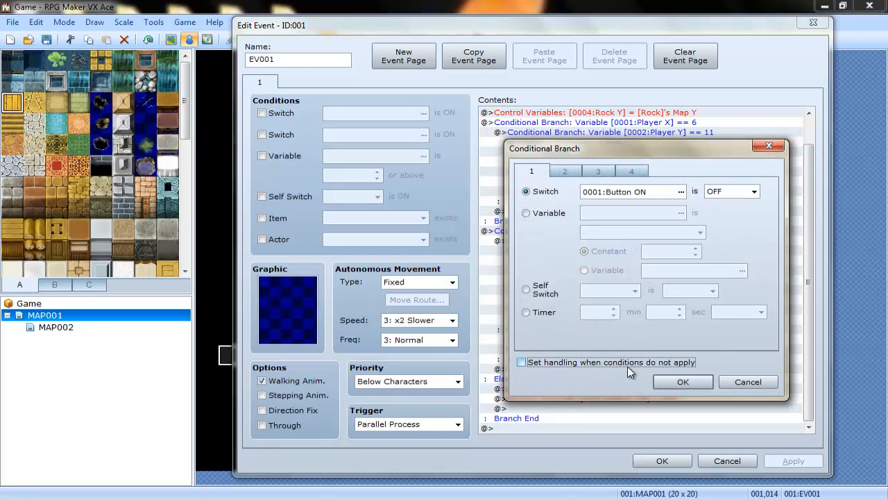
left_click(659, 381)
left_click(644, 269)
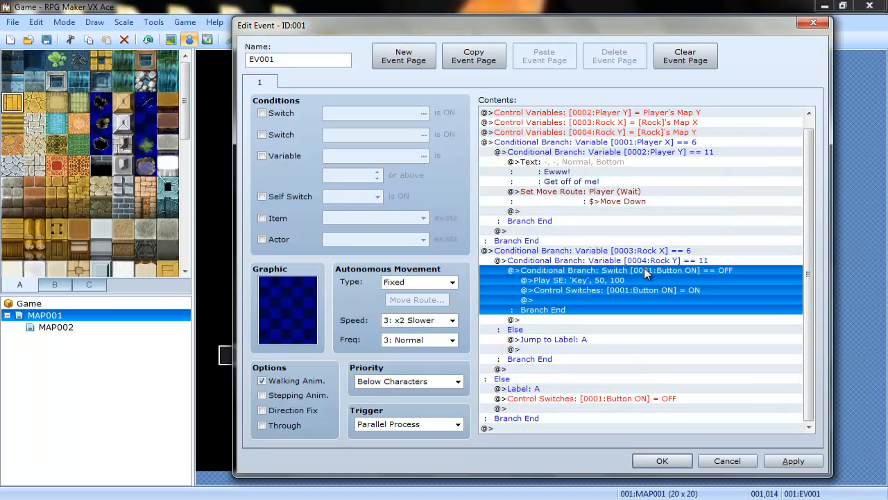
left_click(641, 290)
left_click(654, 280)
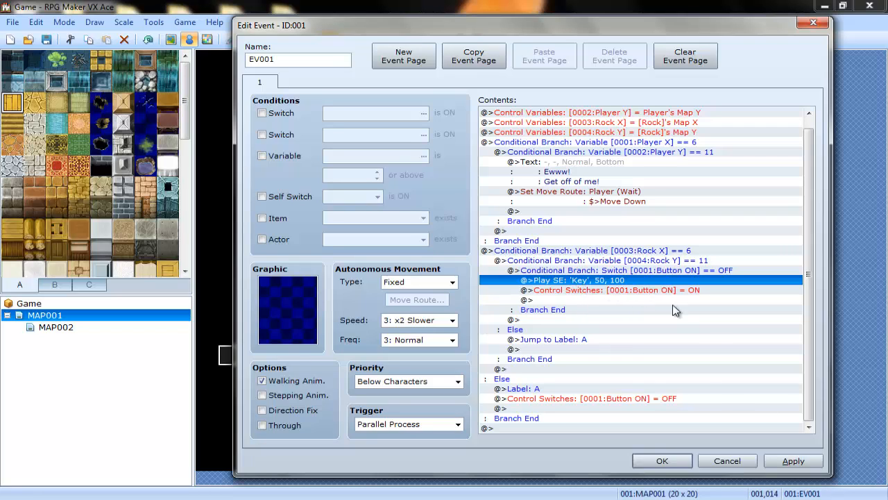
left_click(790, 460)
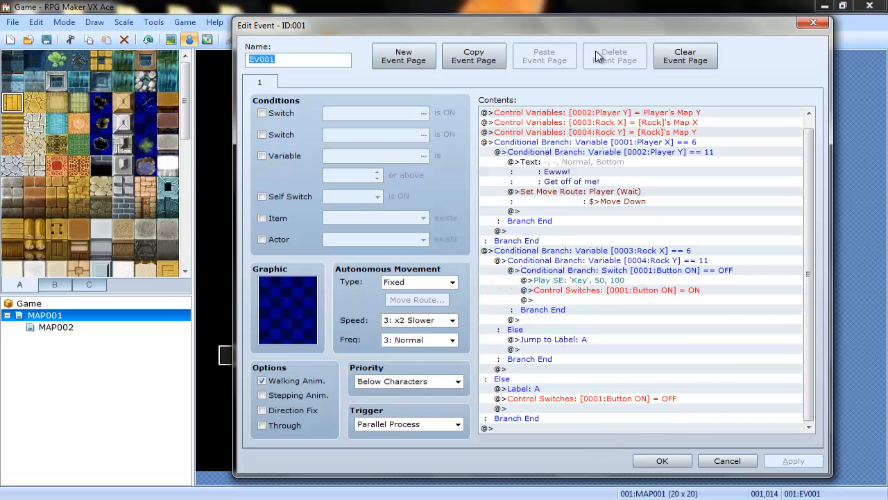
Check the button's position on the map and inspect the Rock X and Rock Y conditional branches' settings.
left_click_drag(446, 26, 544, 340)
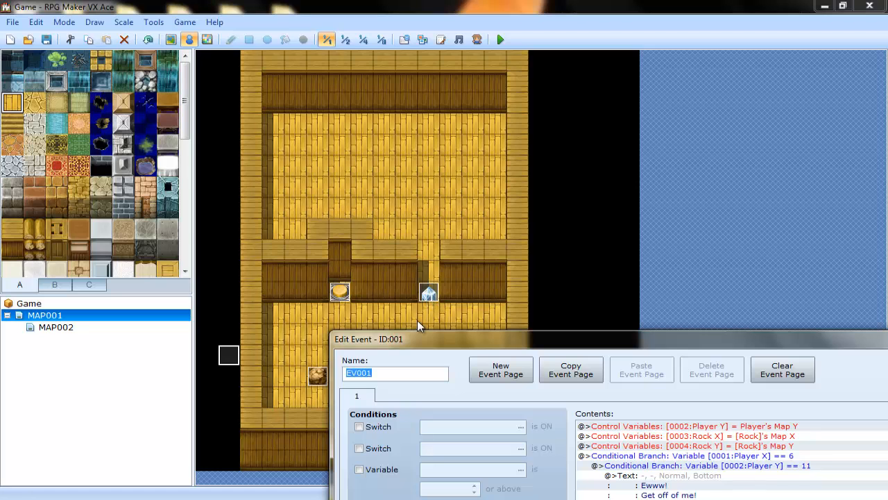
left_click_drag(420, 346, 283, 26)
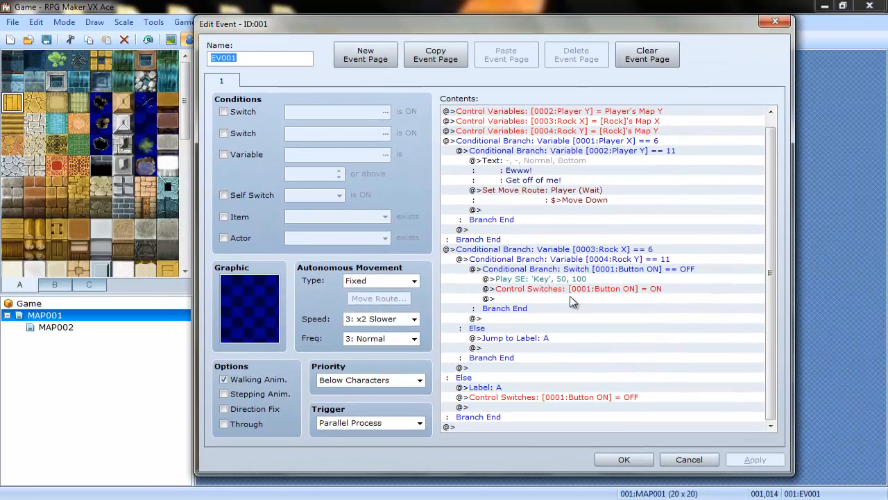
left_click(499, 330)
left_click_drag(491, 308, 500, 269)
key("space")
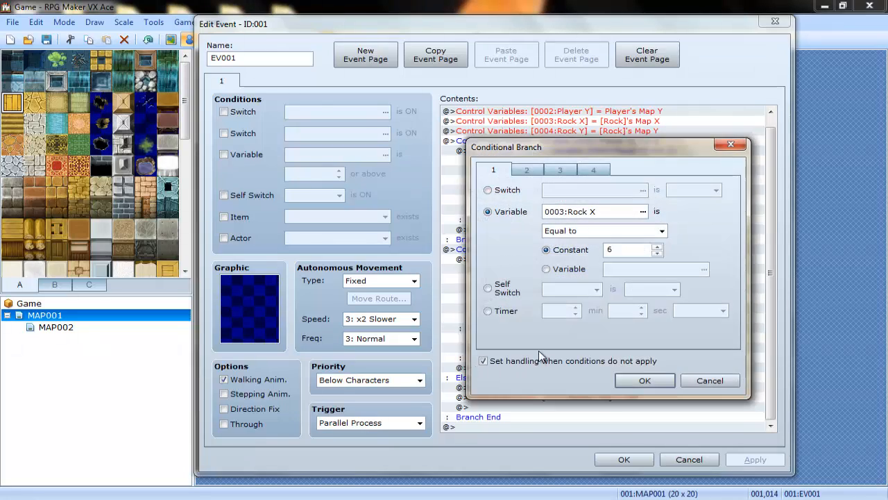
key("Escape")
left_click(566, 260)
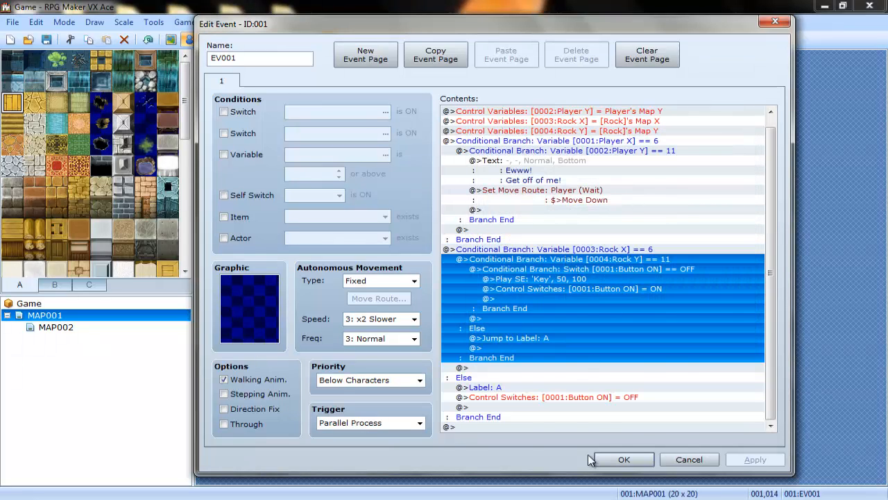
key("space")
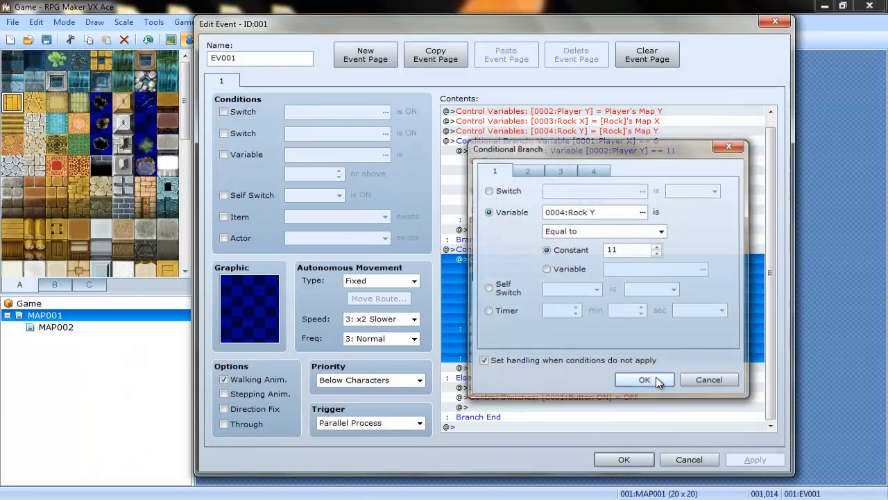
left_click(645, 380)
Examine EV001's Jump to Label A, Label A and Button ON = OFF commands and check the puzzle layout on the map.
left_click(555, 270)
left_click(559, 340)
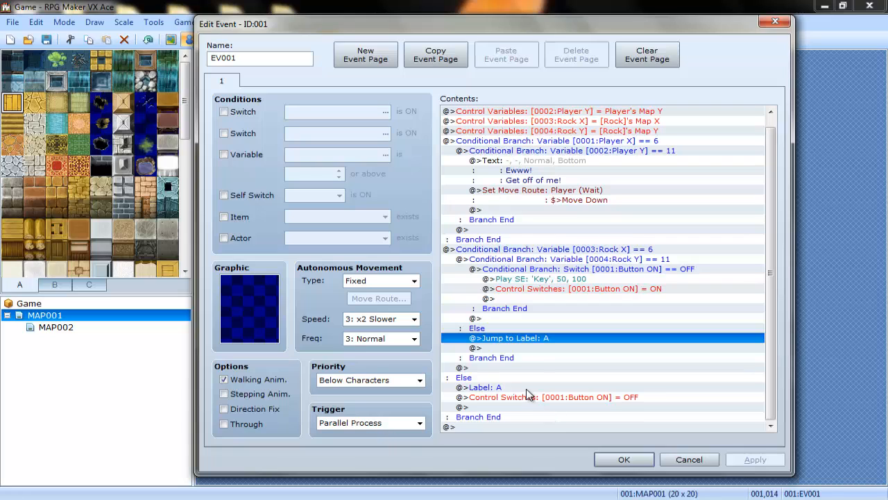
left_click(531, 389)
left_click(530, 338)
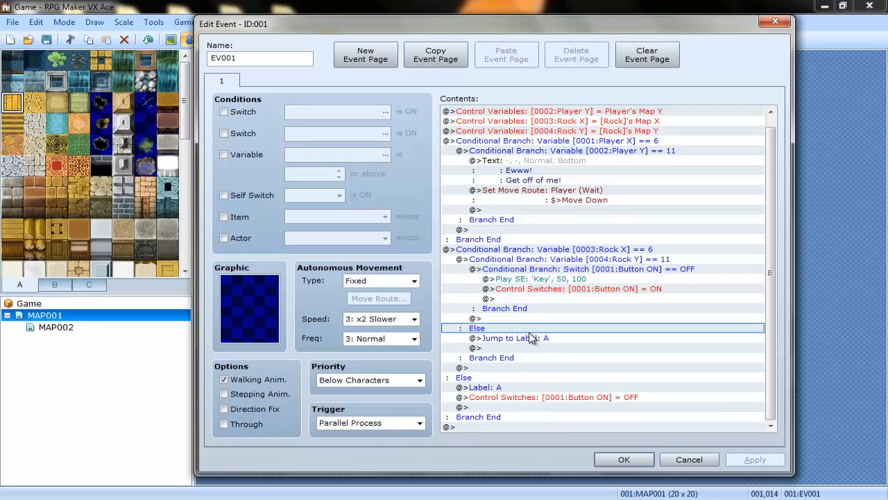
left_click(498, 387)
left_click(502, 252)
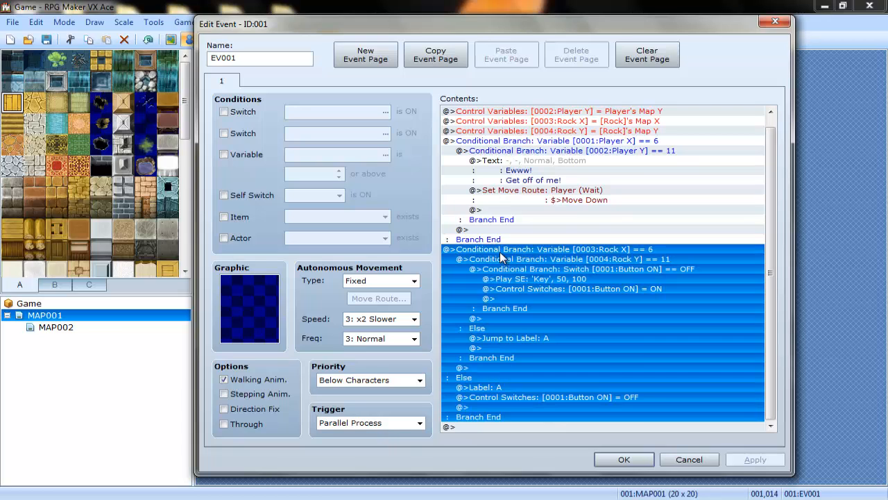
left_click(490, 387)
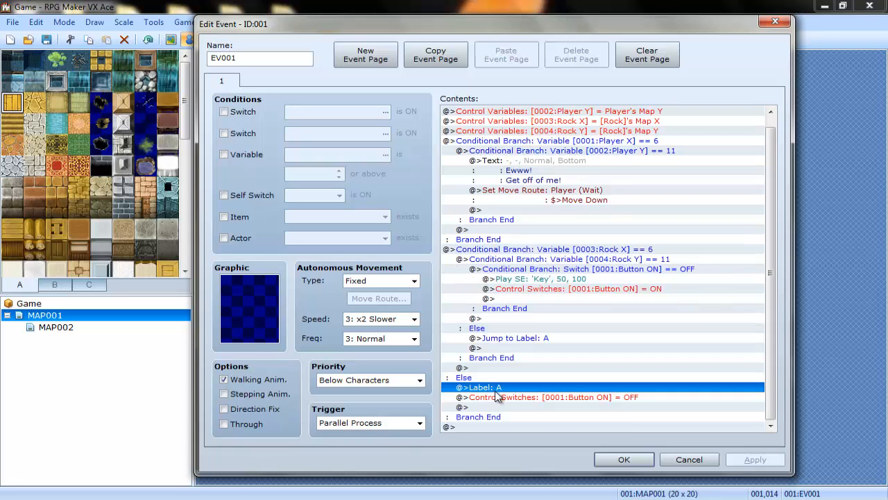
left_click(550, 397)
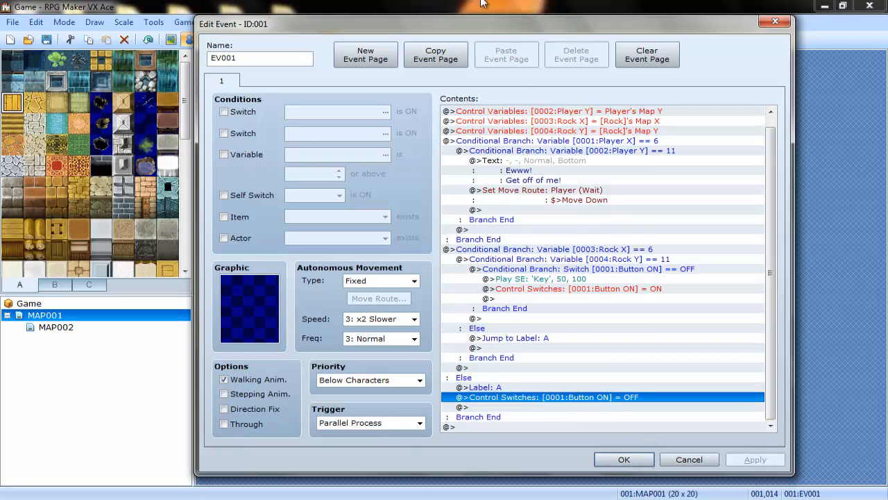
left_click_drag(475, 24, 580, 370)
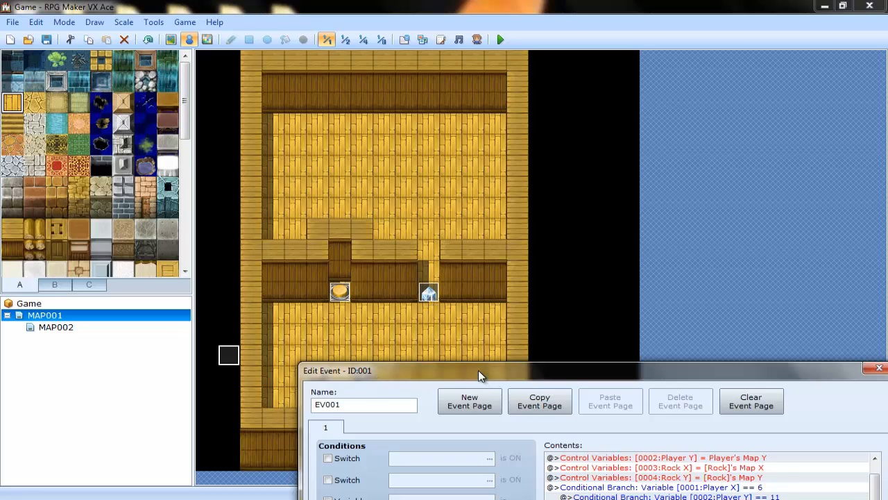
left_click_drag(478, 370, 371, 26)
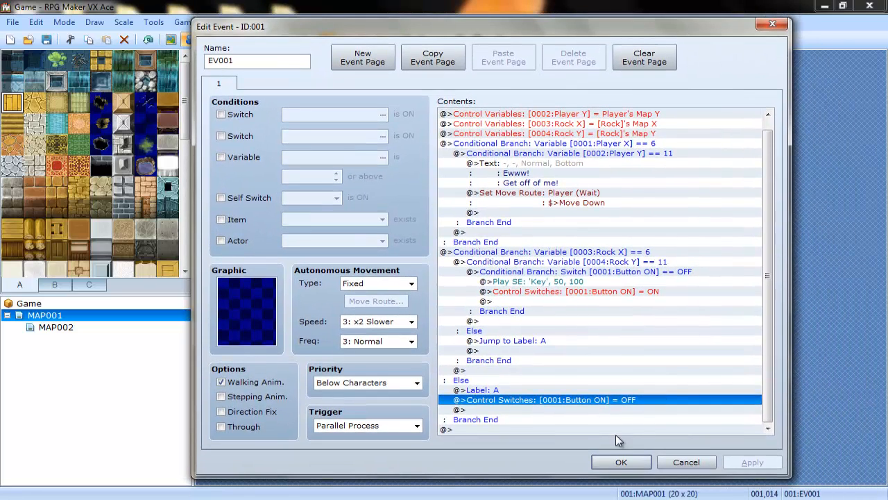
Confirm EV001 and paint wooden floor over the wall above the button to open a passage to the upper room.
left_click(621, 461)
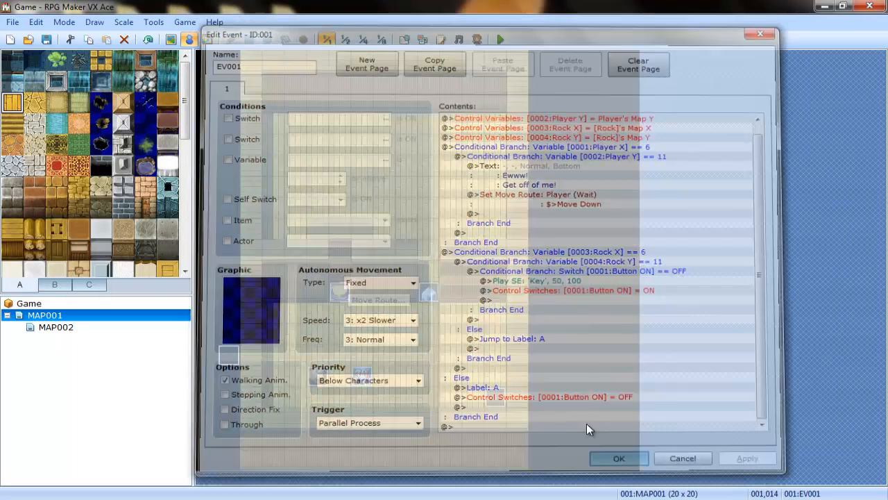
left_click(177, 40)
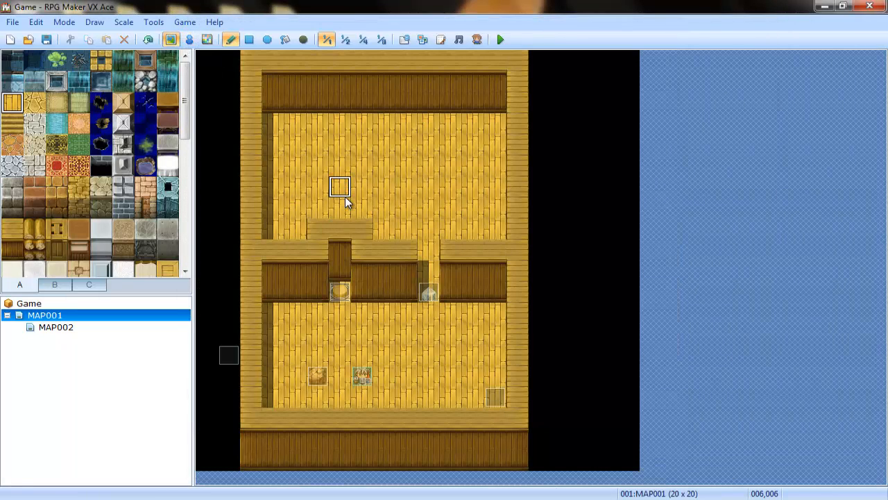
left_click(340, 271)
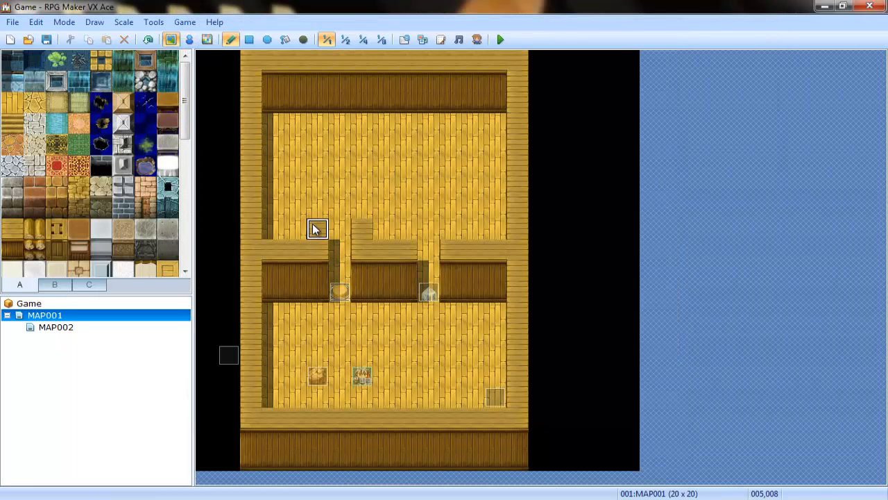
Save the changes, start a playtest, walk the player onto the button and dismiss the "Ewww! Get off of me!" message.
left_click(500, 39)
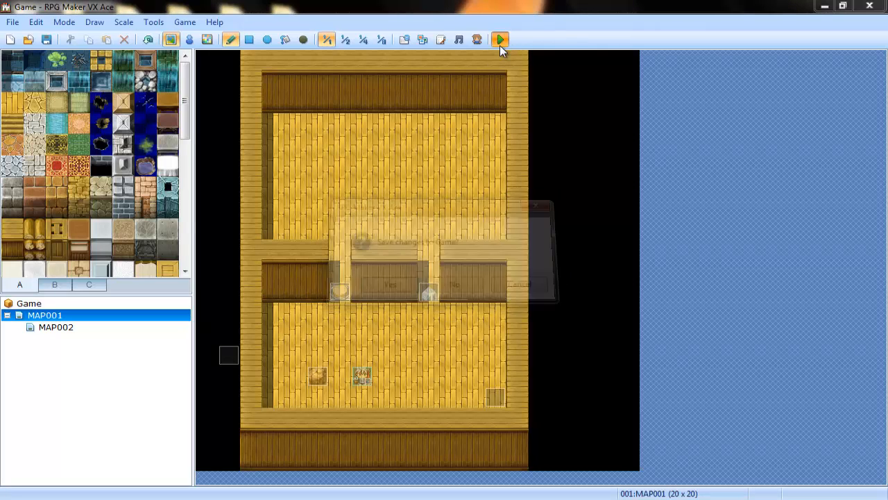
key("Return")
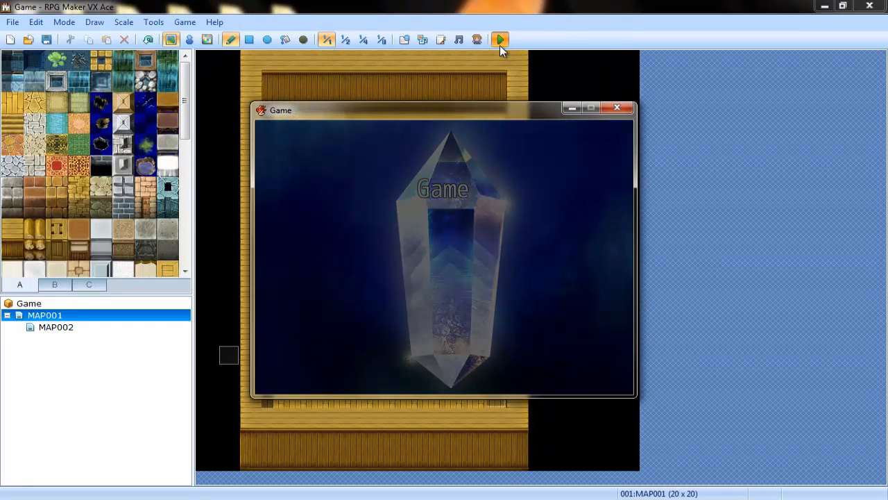
key("shift+Up")
key("shift+Left")
key("shift+Up")
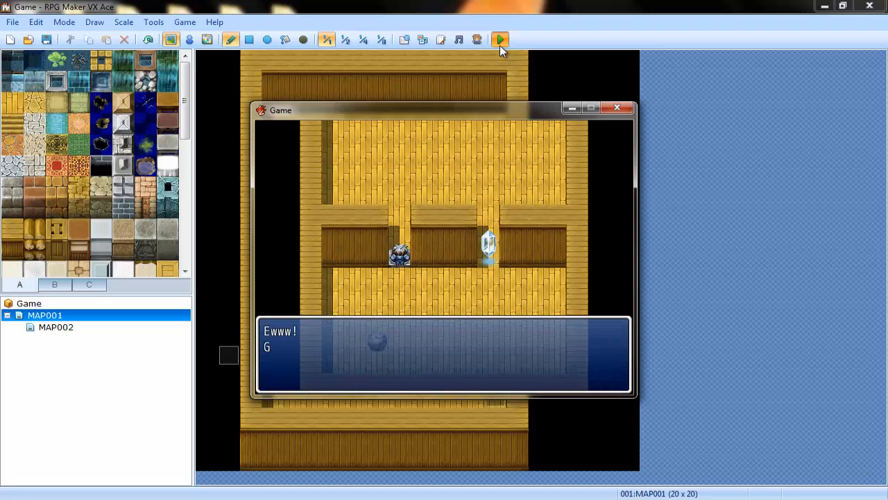
key("Return")
Walk the player around to the rock and push it one tile right, in line with the button.
key("Down")
key("Left")
key("Down")
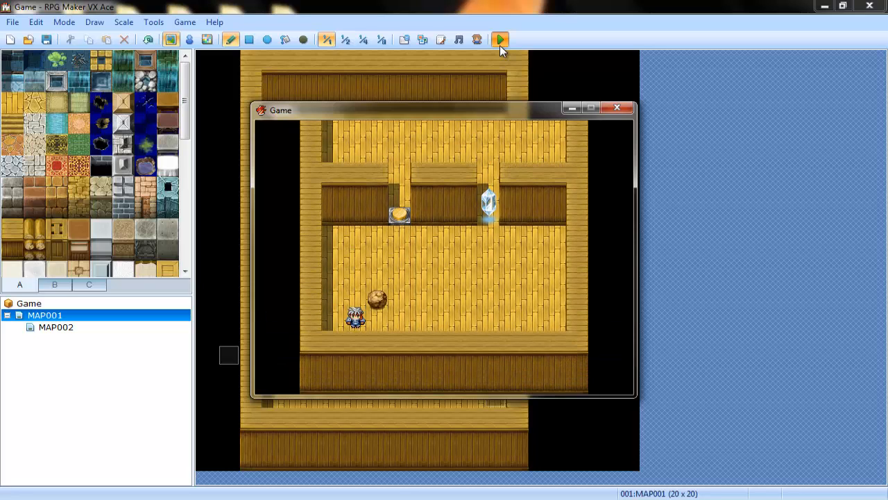
key("Up")
key("Right")
key("Down")
key("Right")
key("Up")
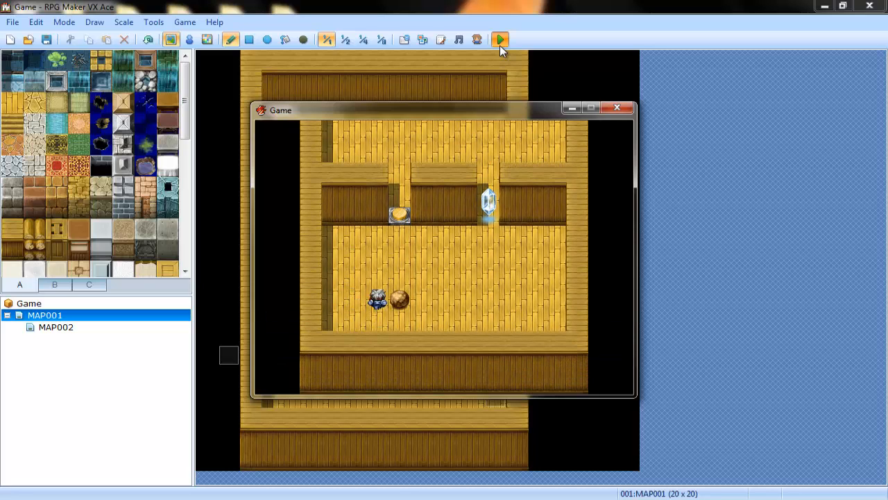
Push the rock up onto the button and walk the player through the passage blocked by the crystal.
key("Down")
key("Right")
key("Up")
key("Up")
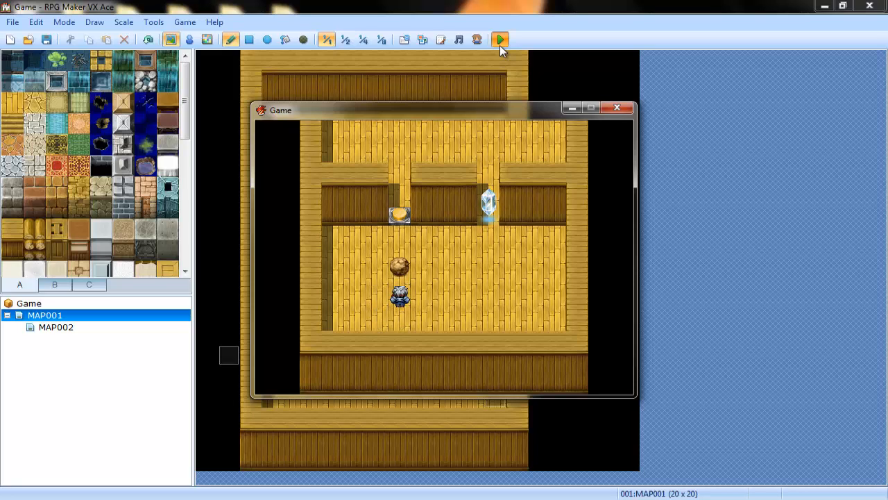
key("Up")
key("Up")
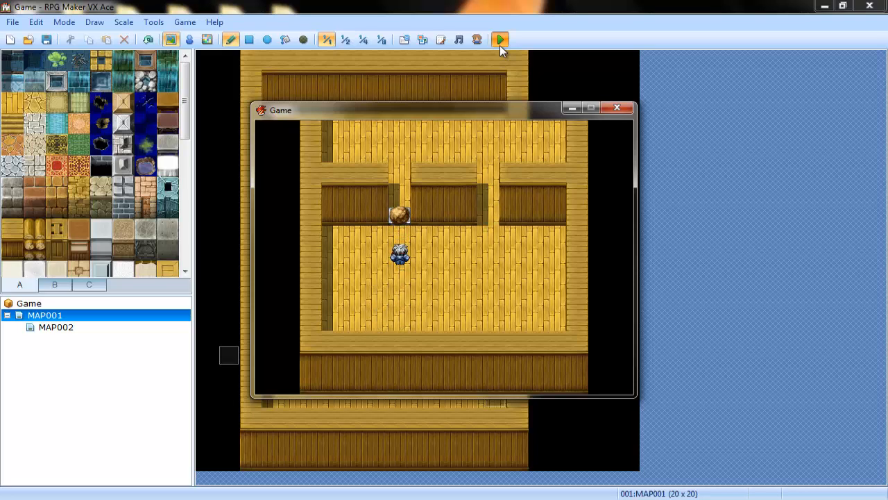
key("shift+Right")
key("shift+Up")
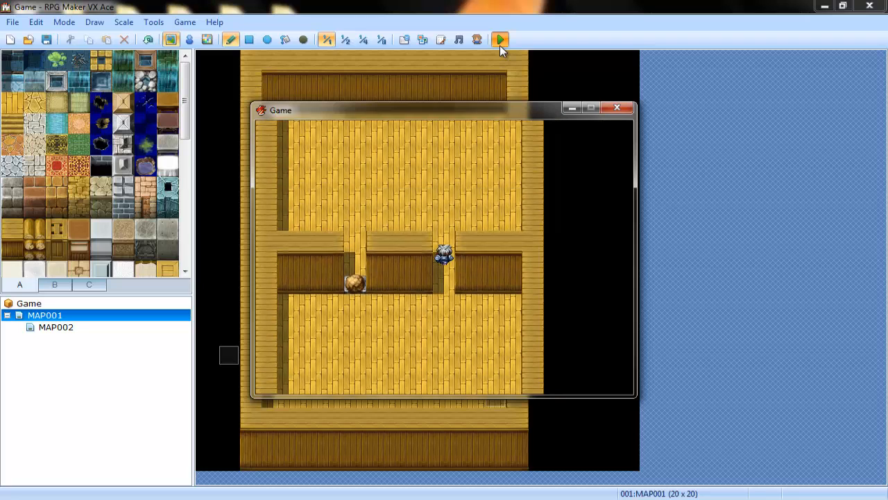
Walk the player through the upper room and down onto the button, pushing the rock off it, and dismiss the message.
key("shift+Left")
key("shift+Down")
key("Down")
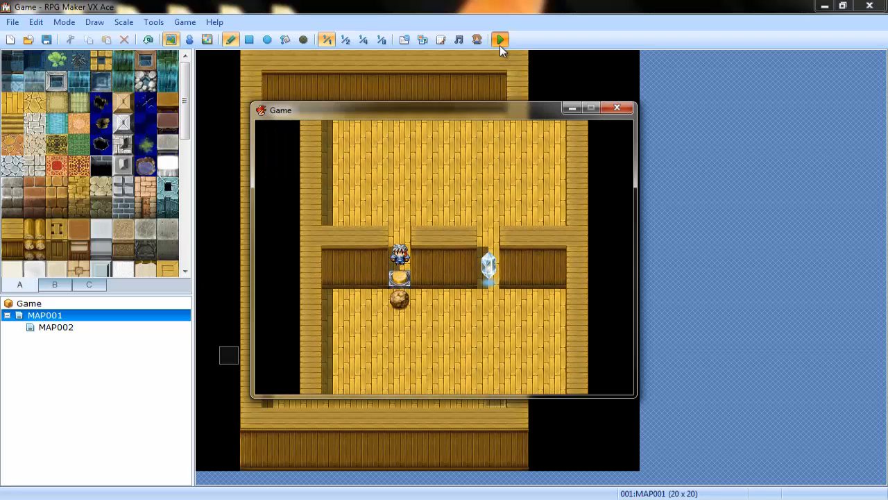
key("Down")
key("Return")
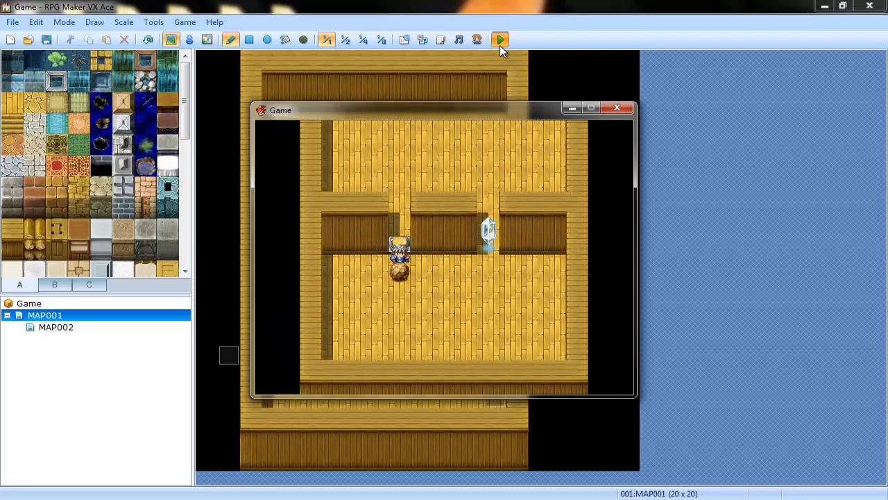
Push the rock one tile further down, circle below it, and push it up past the button into the passage, dismissing the button's message.
key("Down")
key("Down")
key("Down")
key("Down")
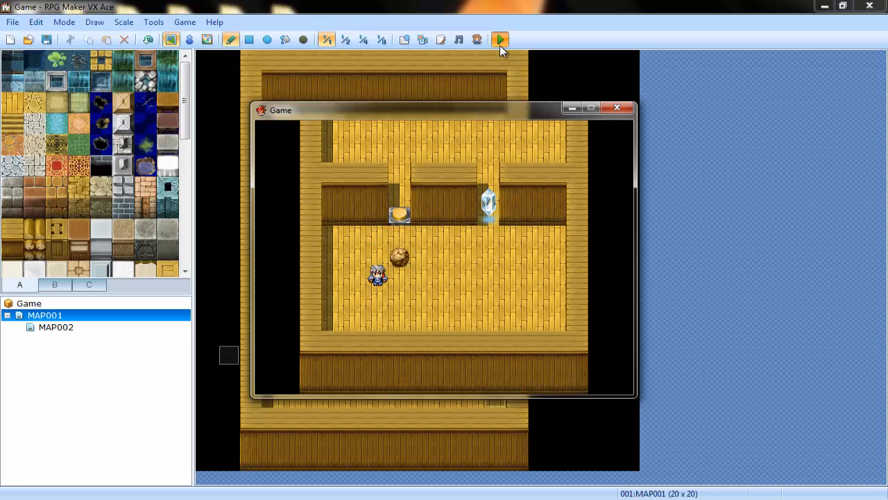
key("Up")
key("Right")
key("Up")
key("Up")
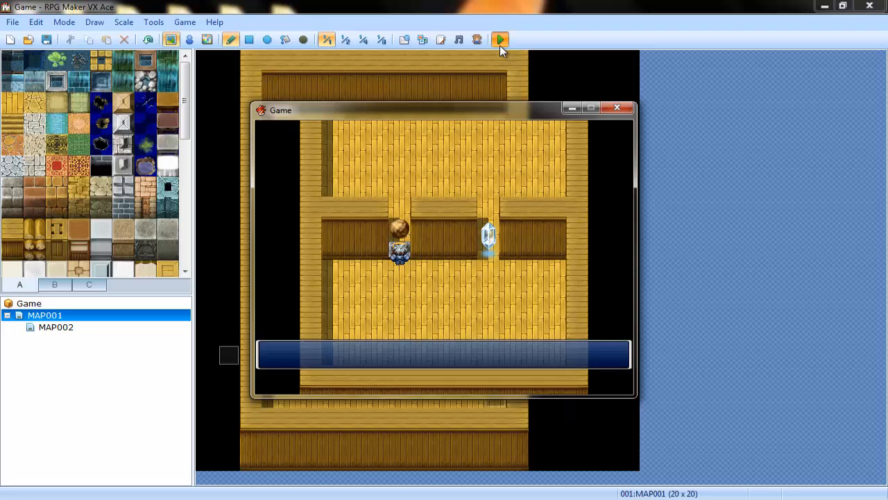
key("Return")
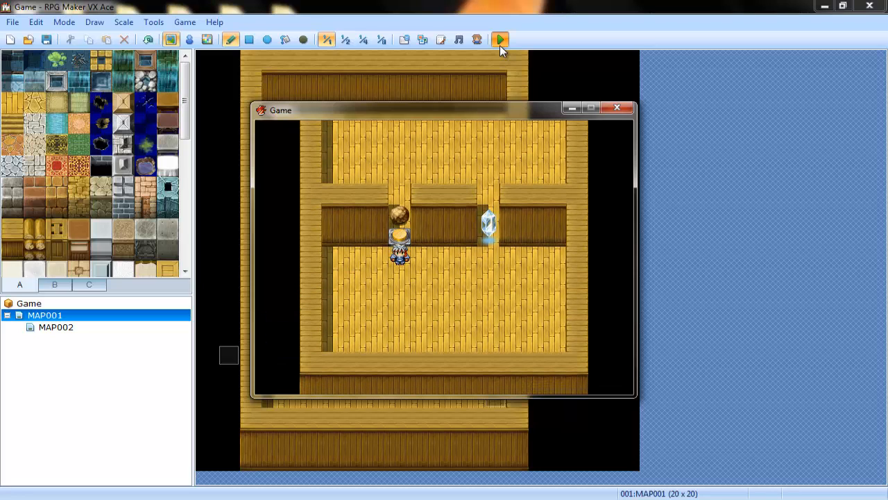
Walk the player to the reset tile in the lower room's corner and accept the puzzle reset.
key("Right")
key("Down")
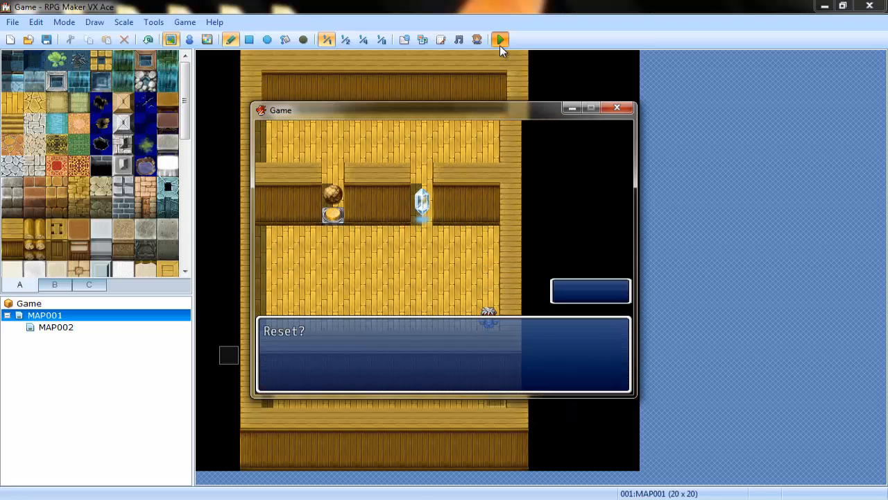
key("Return")
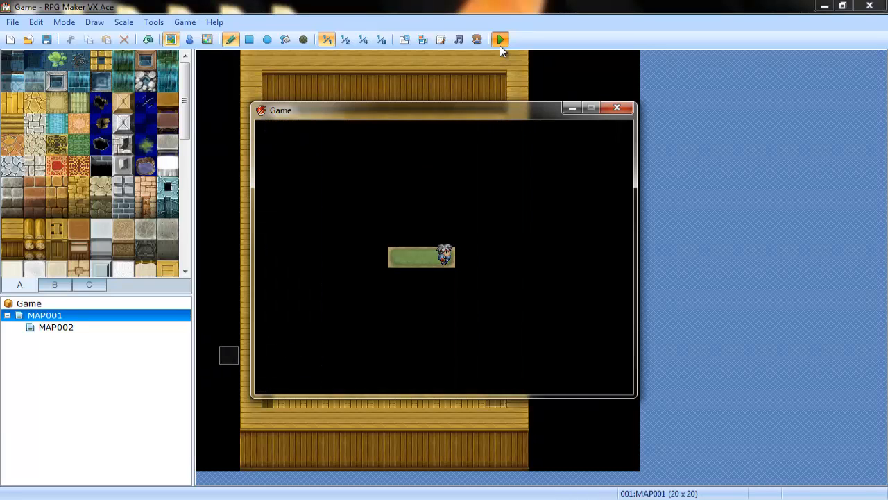
key("Left")
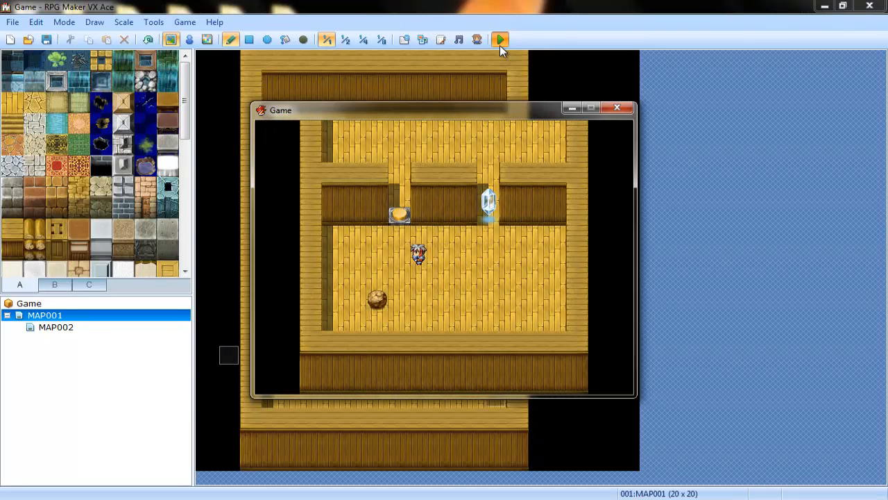
Walk the player around the rock and push it up and right to the tile directly below the button.
key("Down")
key("Left")
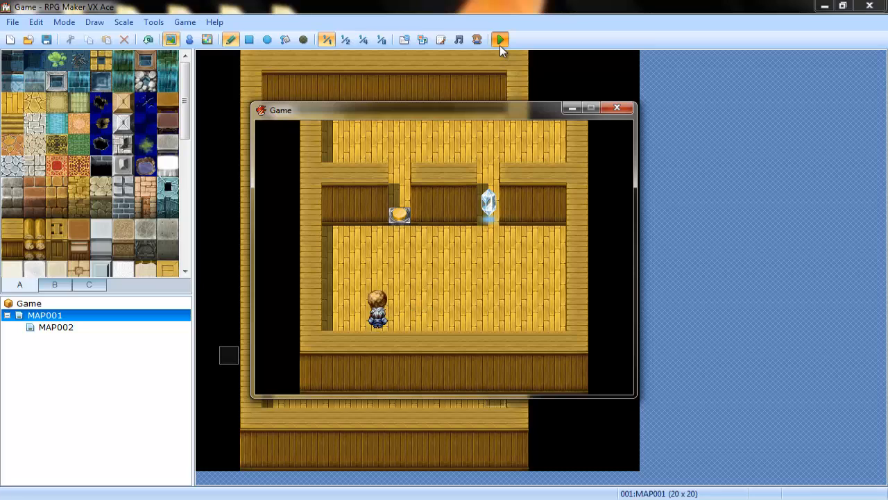
key("Up")
key("Up")
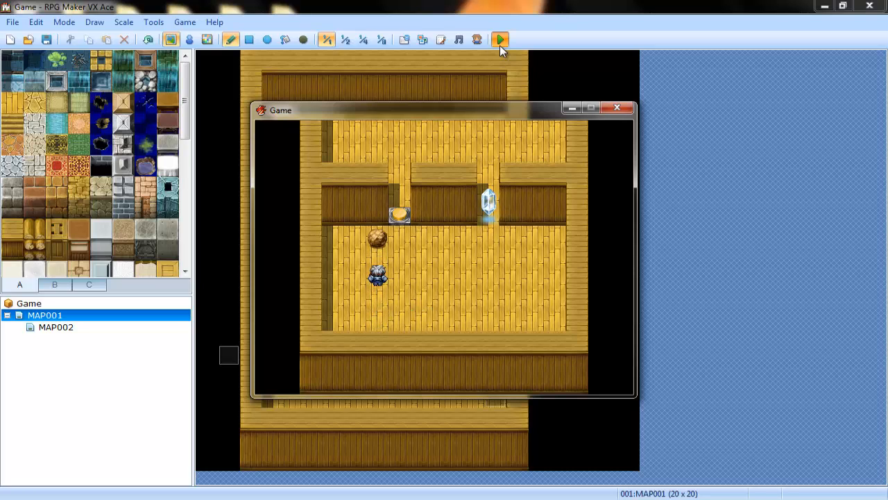
key("Left")
key("Up")
key("Down")
key("Right")
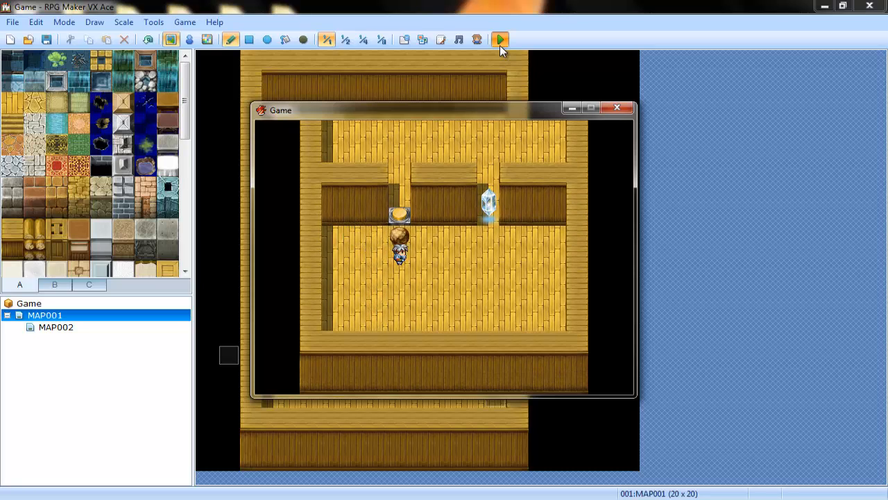
Push the rock up onto the button and walk the player up through the cleared crystal passage.
key("Up")
key("Right")
key("Right")
key("Up")
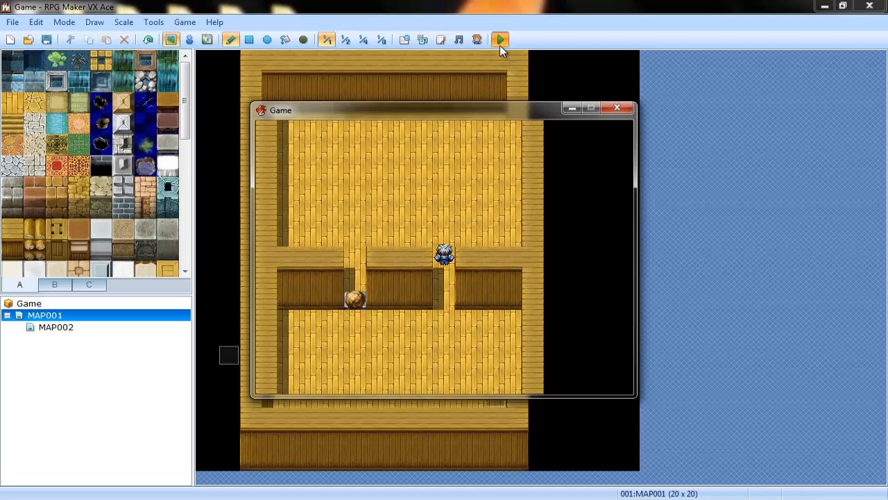
Walk the player back and forth in the crystal passage, cross the upper room and push the rock down off the button.
key("Left")
key("Right")
key("Down")
key("Up")
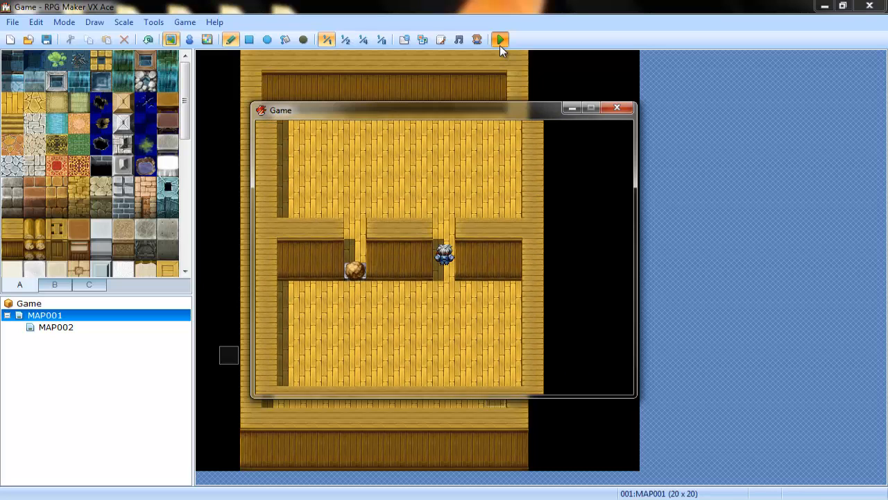
key("Left")
key("Left")
key("Down")
key("Down")
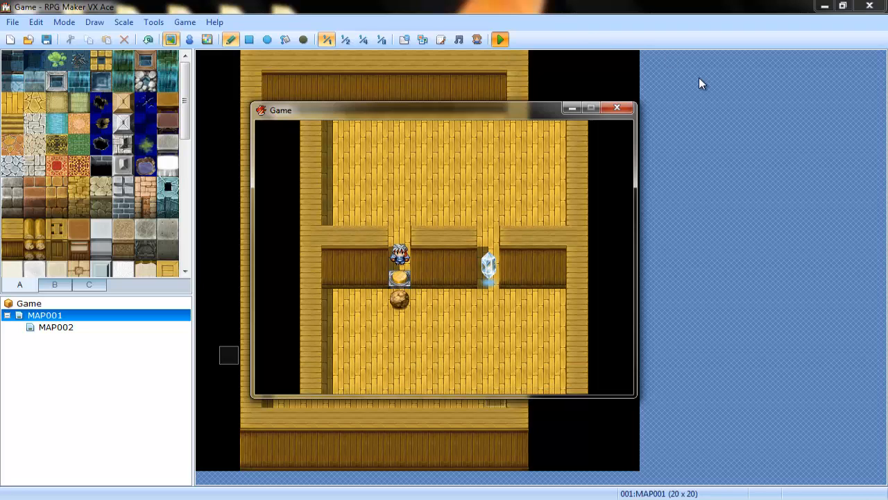
Step the player onto the button, dismiss the "Ewww! Get off of me!" message and end the playtest.
key("Down")
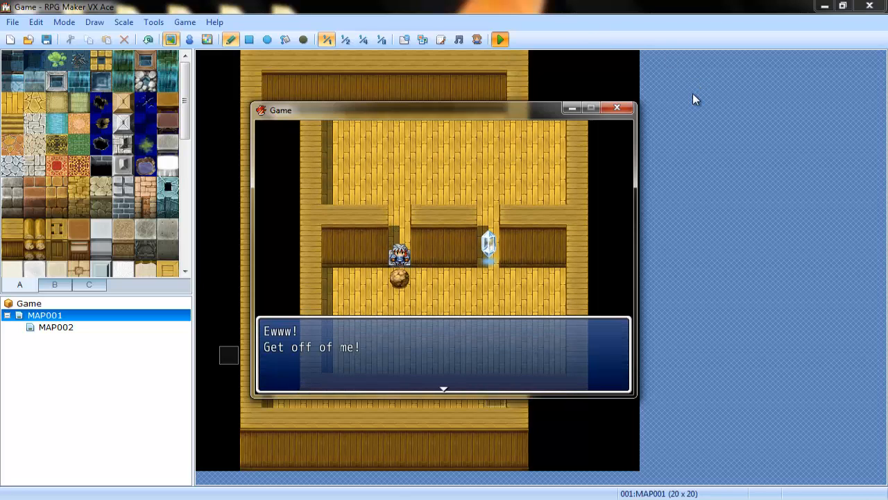
key("Return")
key("Down")
left_click(624, 106)
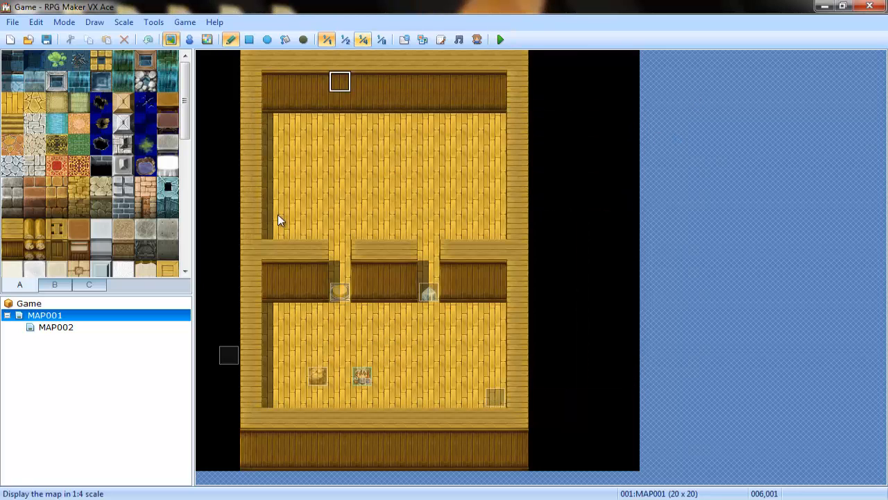
Review EV001's full command list from the control variables to the final branch, closing it without changes.
double_click(227, 356)
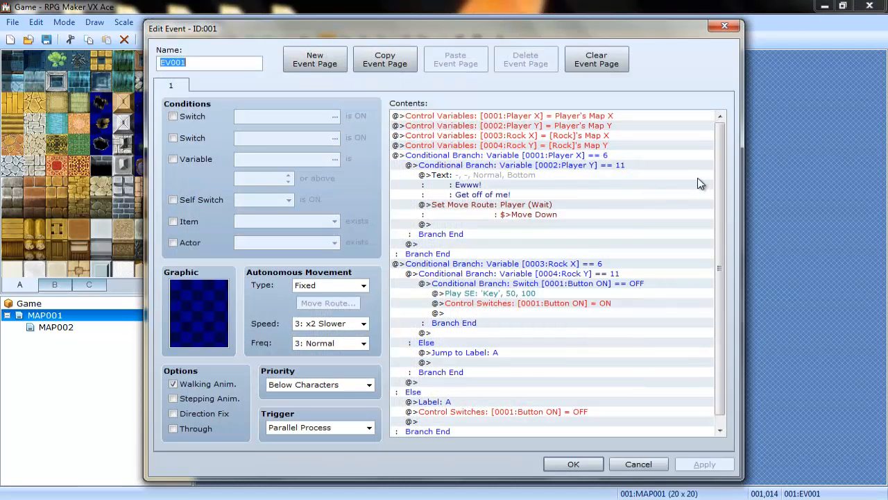
scroll(718, 174, "down", 1)
scroll(726, 281, "up", 1)
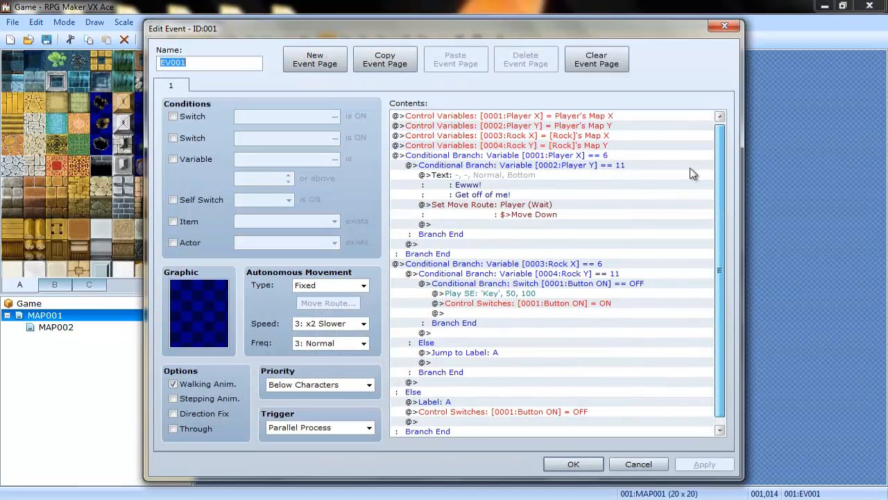
scroll(722, 376, "down", 1)
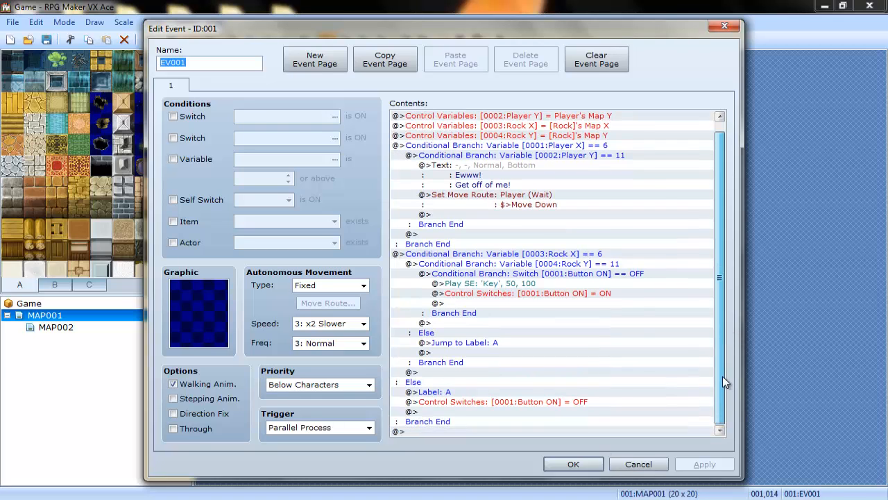
scroll(722, 376, "up", 1)
left_click(638, 463)
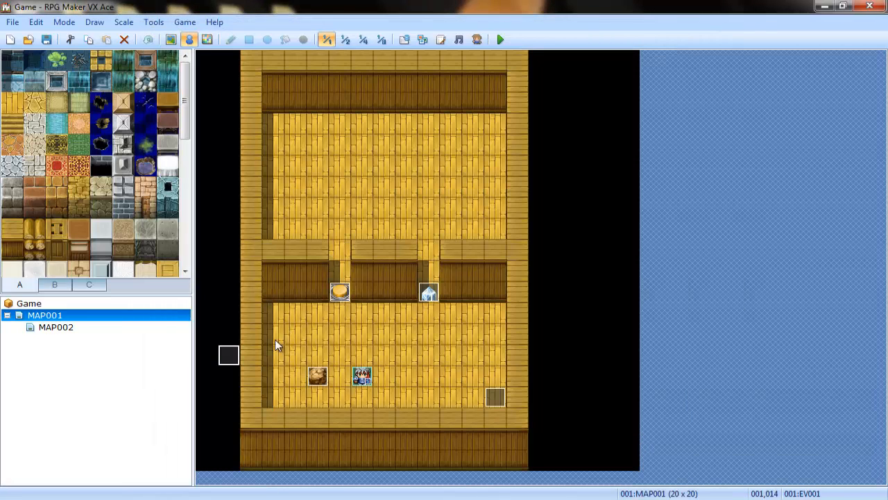
Reopen EV001 to examine the player and rock position variables, and close it without changes.
double_click(233, 354)
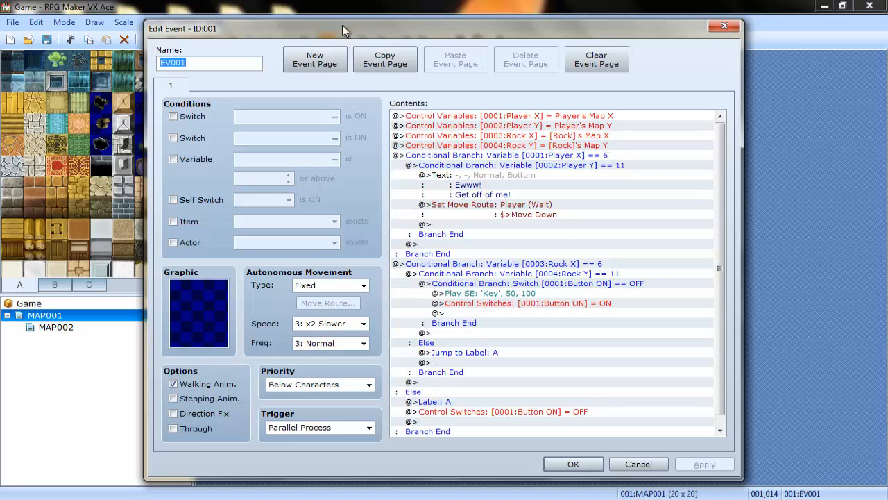
left_click_drag(342, 25, 464, 47)
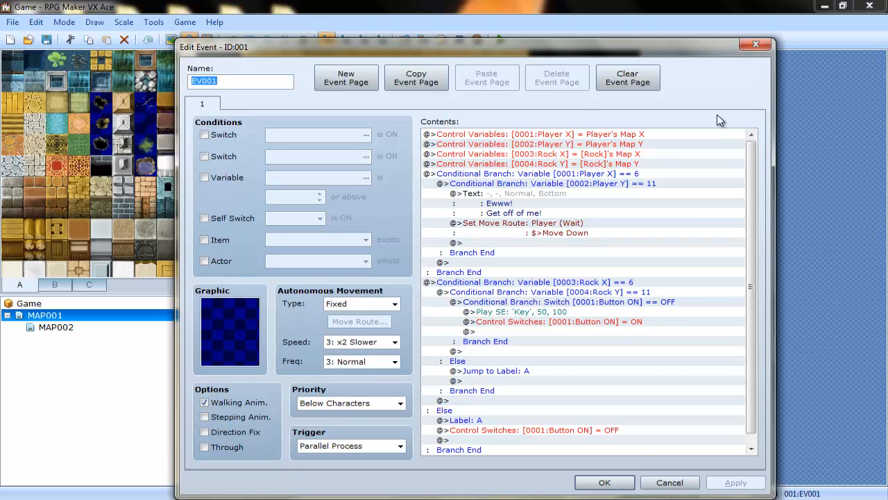
left_click(756, 44)
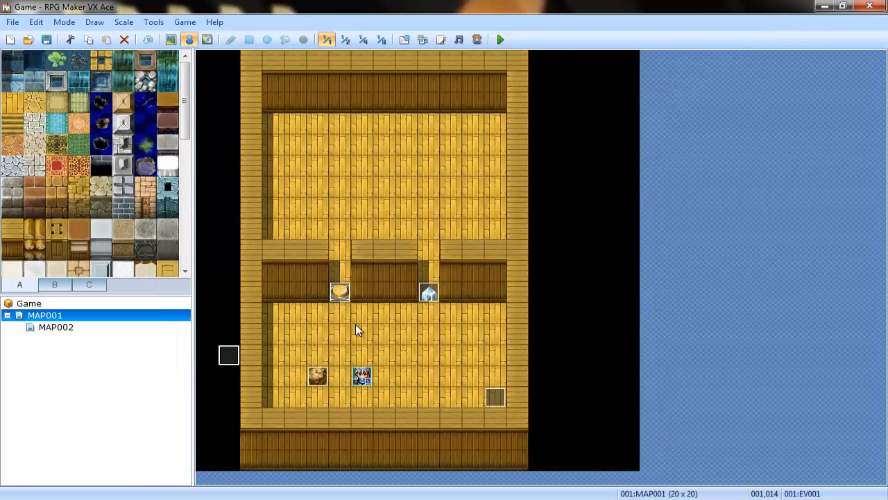
Examine the rock event's name, move route and trigger, and close it without changes.
double_click(317, 376)
left_click_drag(379, 31, 354, 8)
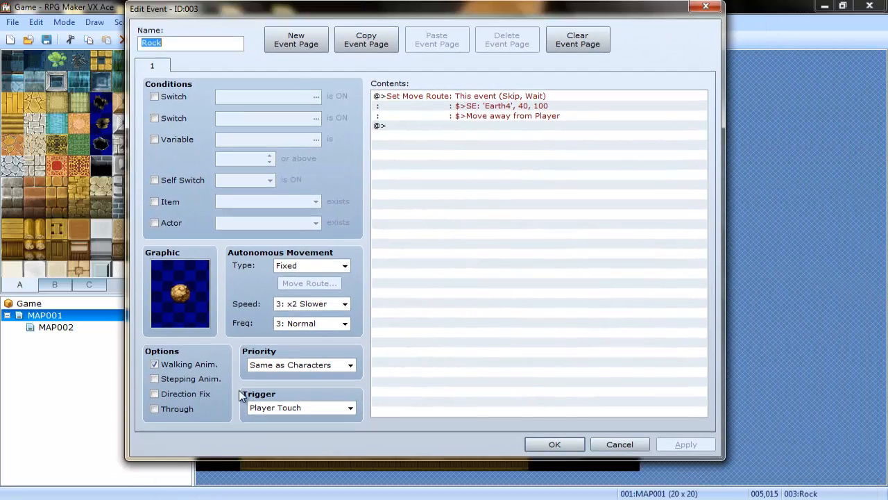
left_click(195, 43)
left_click(706, 7)
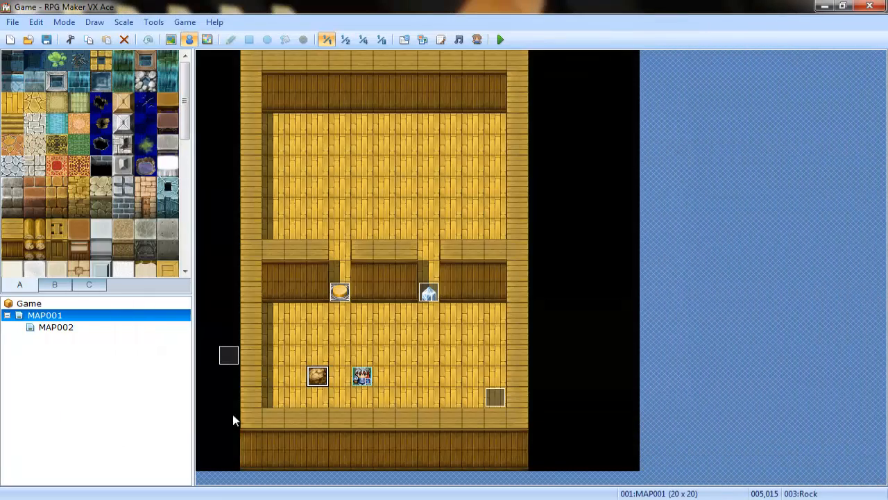
Examine how EV001's conditional branches use the Rock X, Rock Y, Player X and Player Y variables, and close it without changes.
double_click(237, 354)
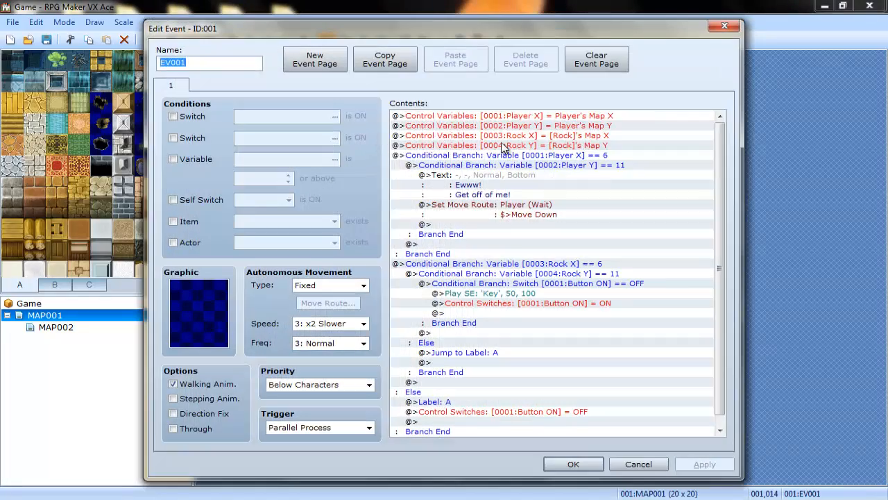
left_click(501, 145)
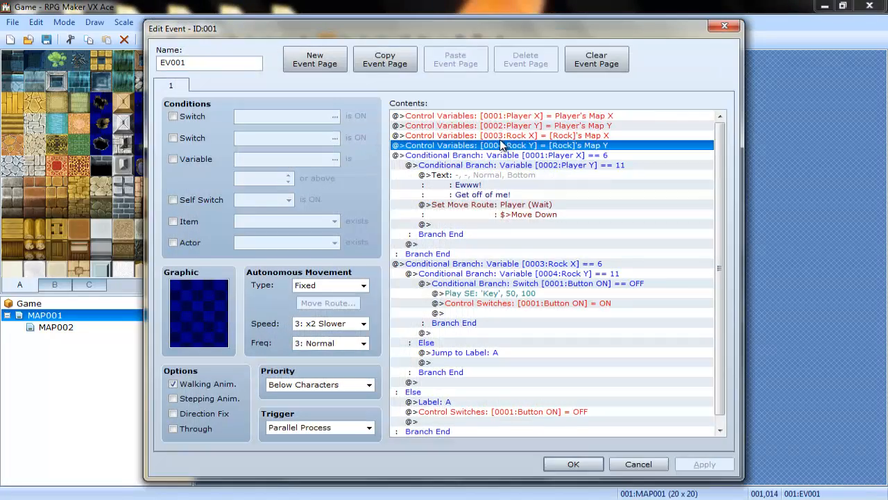
key("Up")
left_click_drag(690, 31, 655, 12)
left_click(551, 260)
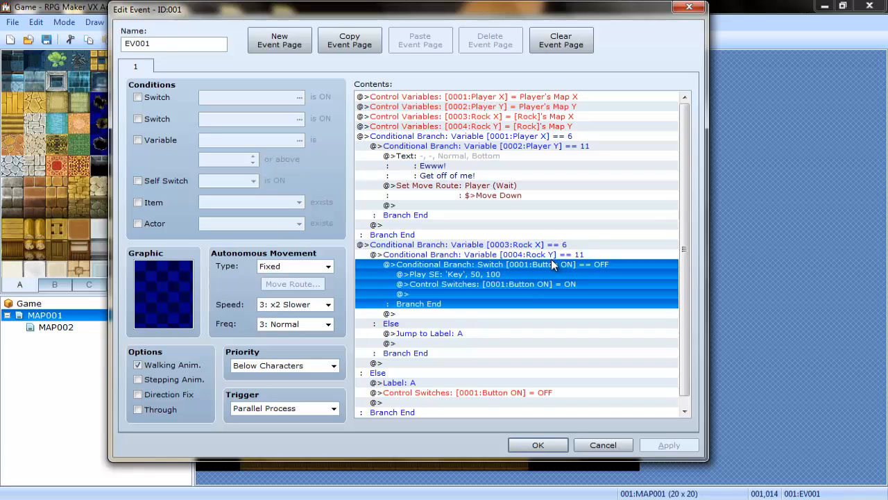
left_click(553, 246)
left_click(525, 263)
left_click(544, 245)
left_click(540, 205)
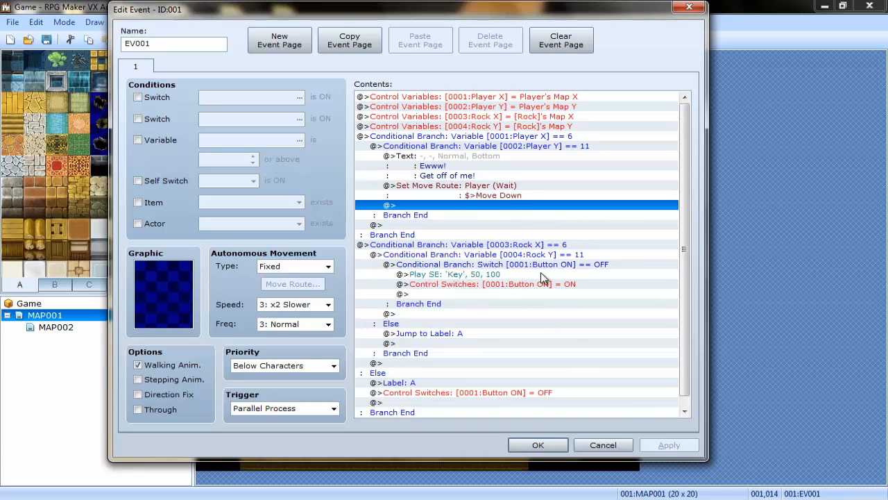
left_click(464, 149)
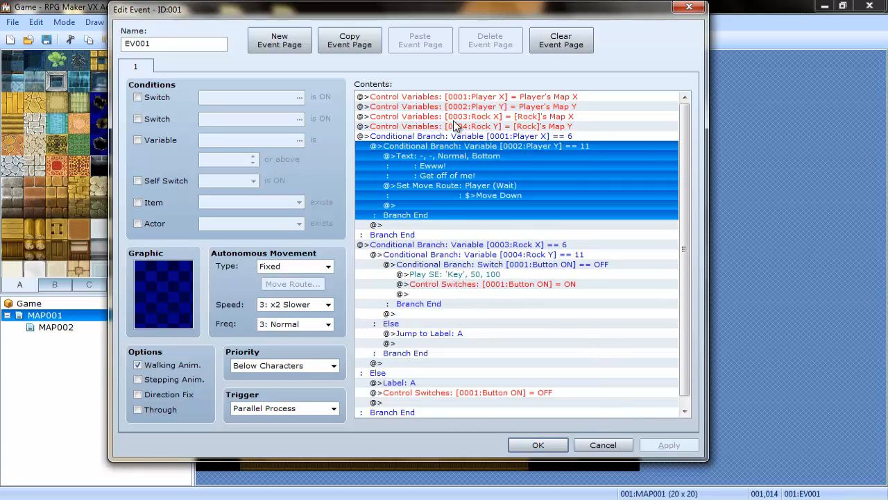
left_click(584, 442)
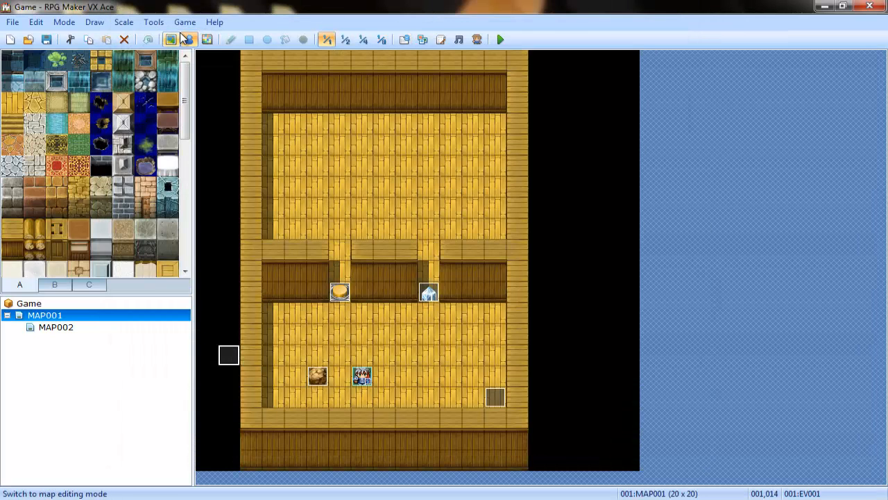
Select a tile in the upper room and the map's corner tiles to check their X and Y coordinates.
left_click(463, 187)
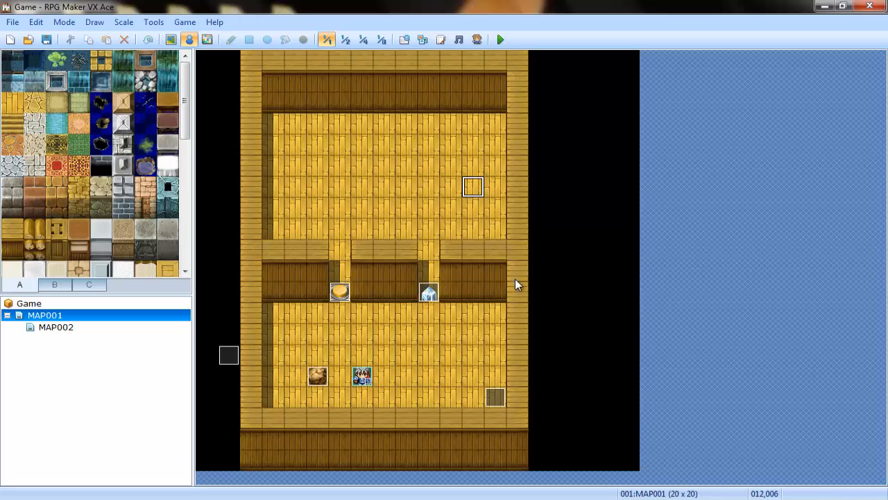
left_click(629, 61)
left_click(200, 68)
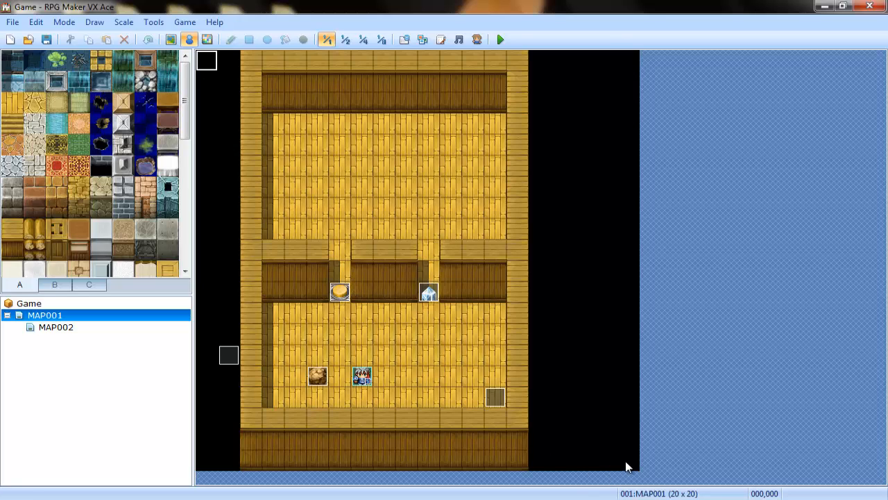
left_click(623, 61)
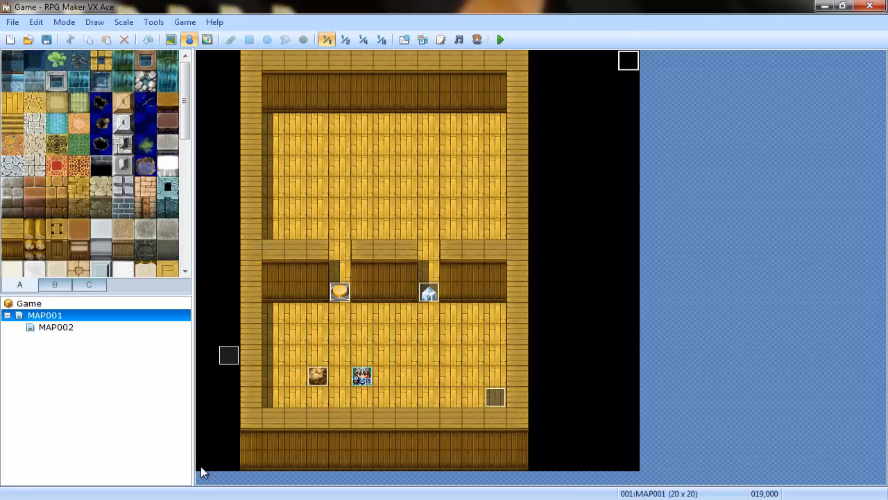
left_click(203, 468)
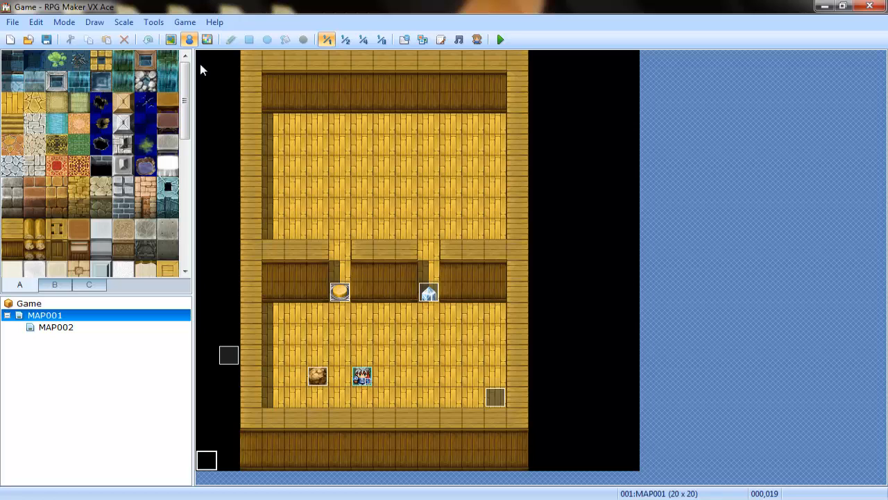
Select the button event to check its coordinates, and inspect the Rock event without changing it.
left_click(317, 377)
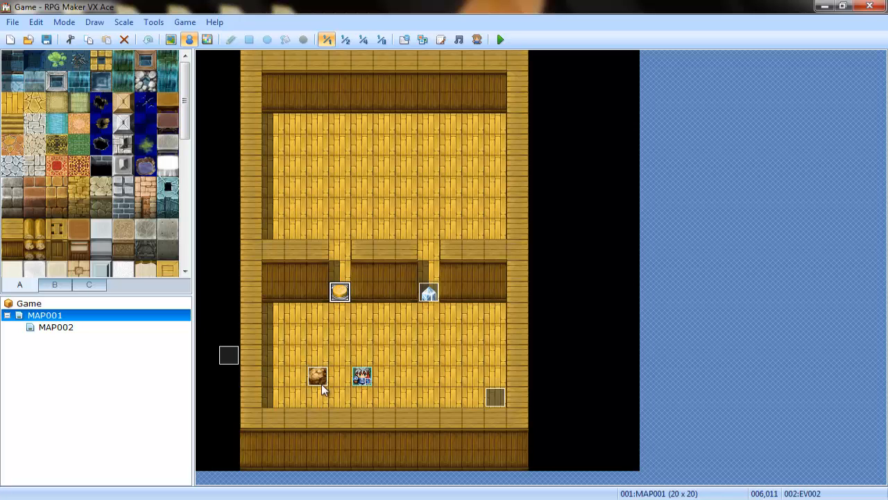
double_click(312, 376)
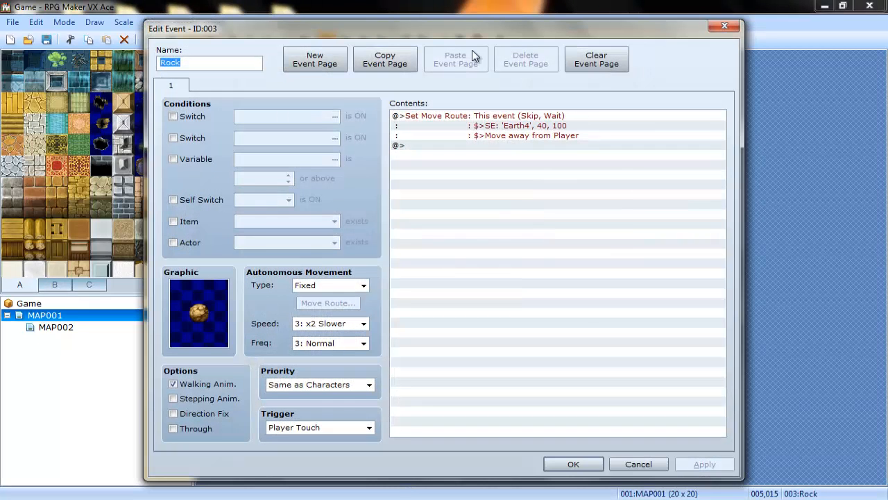
left_click(725, 26)
Check the coordinates of all four map corners, from 000,000 to 019,019.
left_click(206, 60)
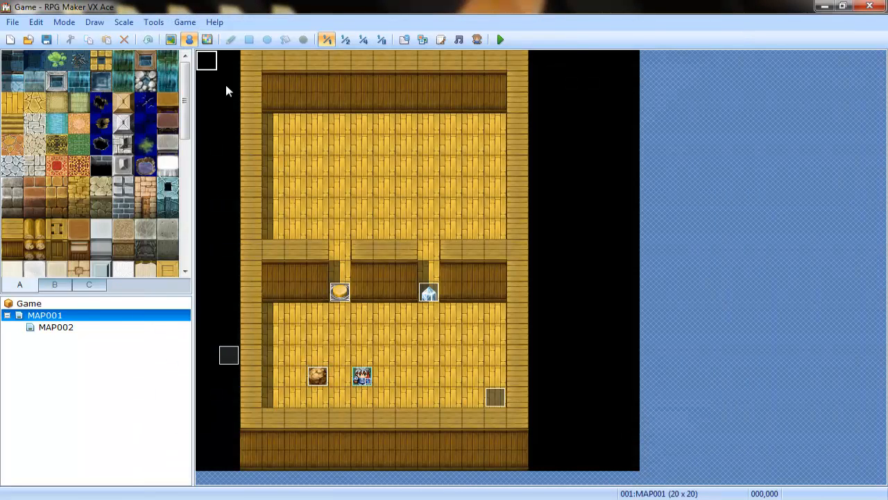
left_click(618, 460)
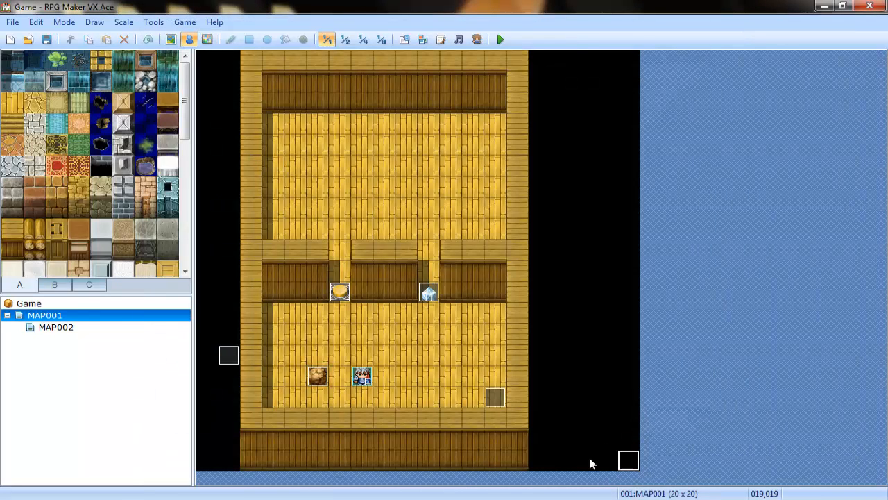
left_click(199, 464)
left_click(631, 60)
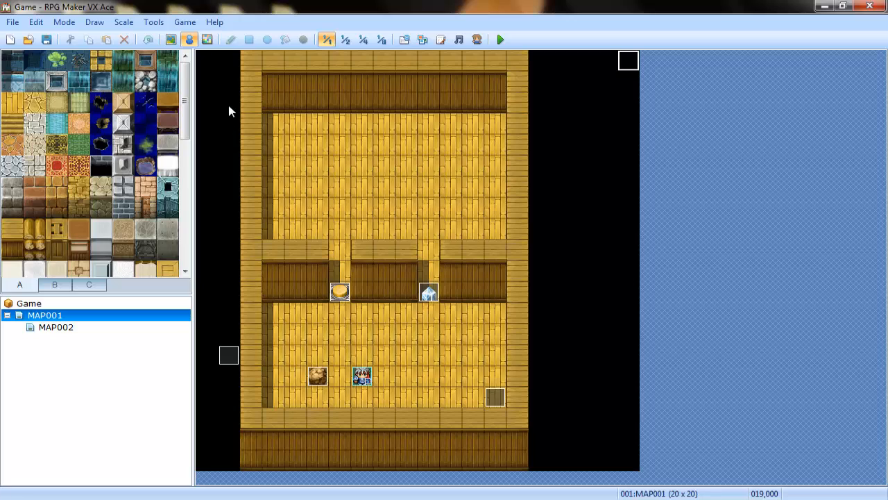